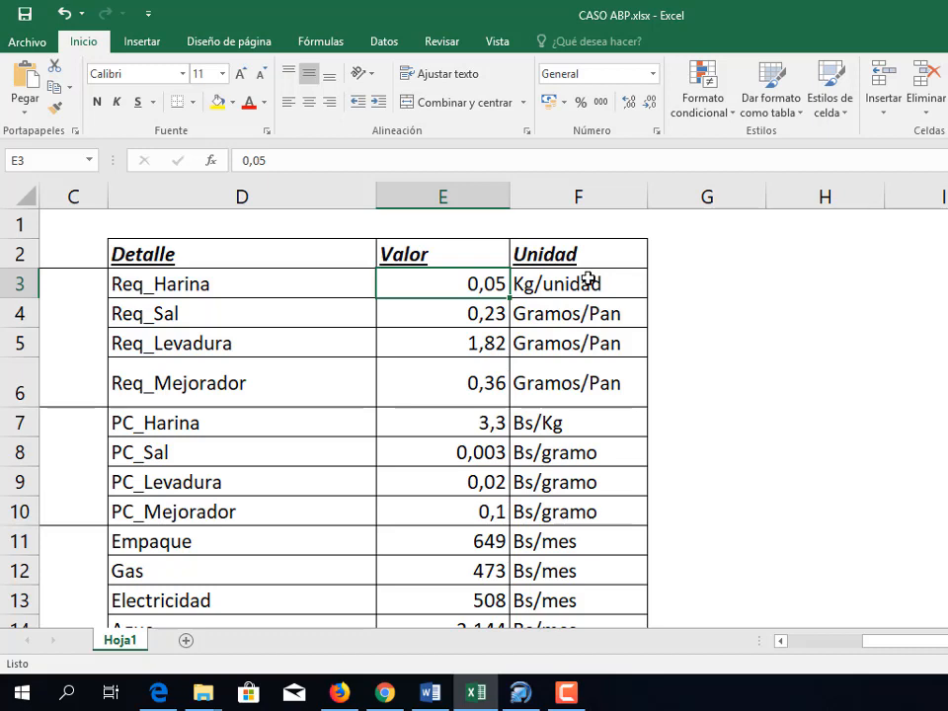
# Merge and center cells D1:F1 above the table and enter the title "VARIABLES DE ENTRADA"
pyautogui.moveTo(162, 229); pyautogui.dragTo(575, 222)
pyautogui.click(425, 109)
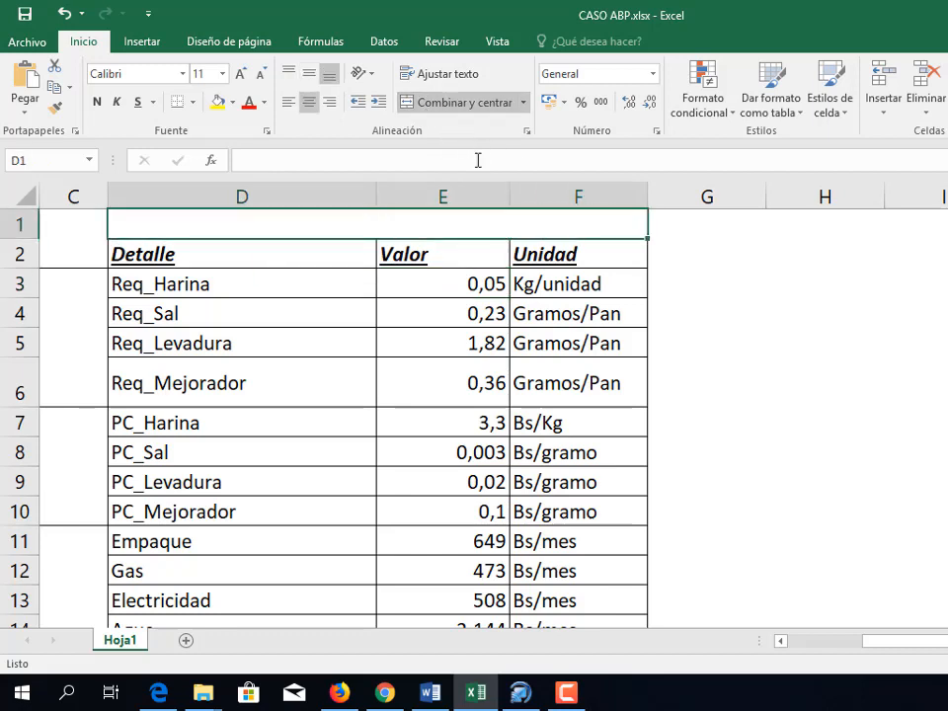
pyautogui.write('VAR')
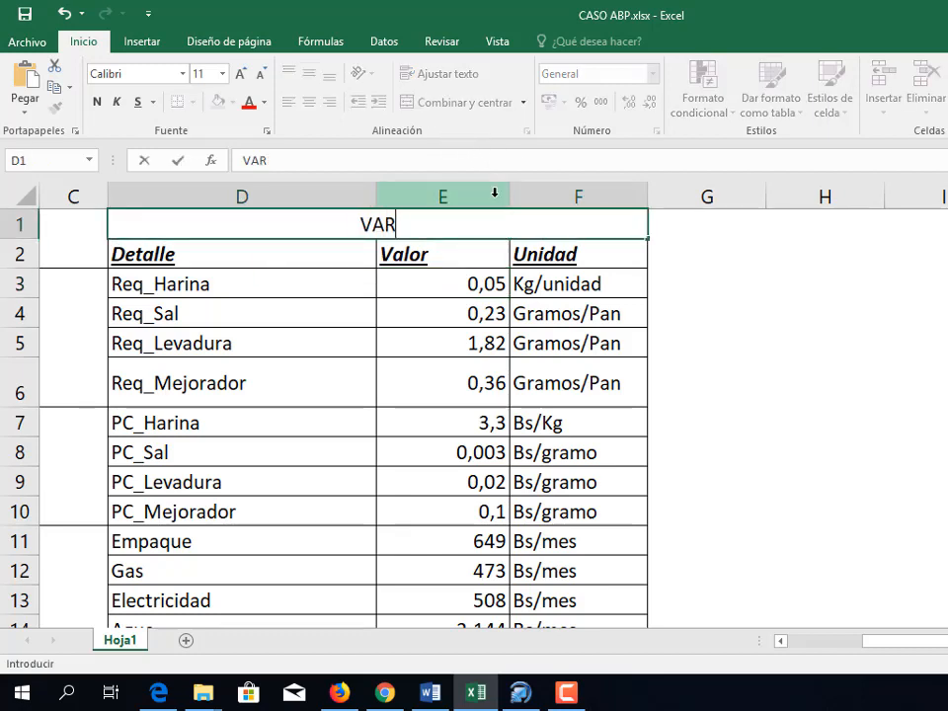
pyautogui.write('IABLES DE ')
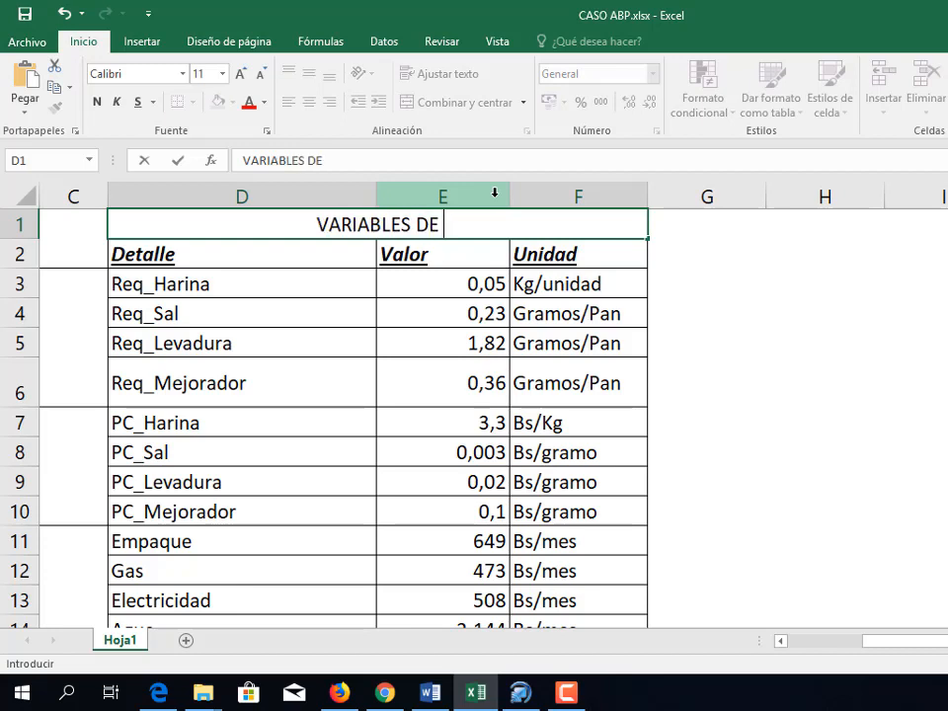
pyautogui.write('ENTR')
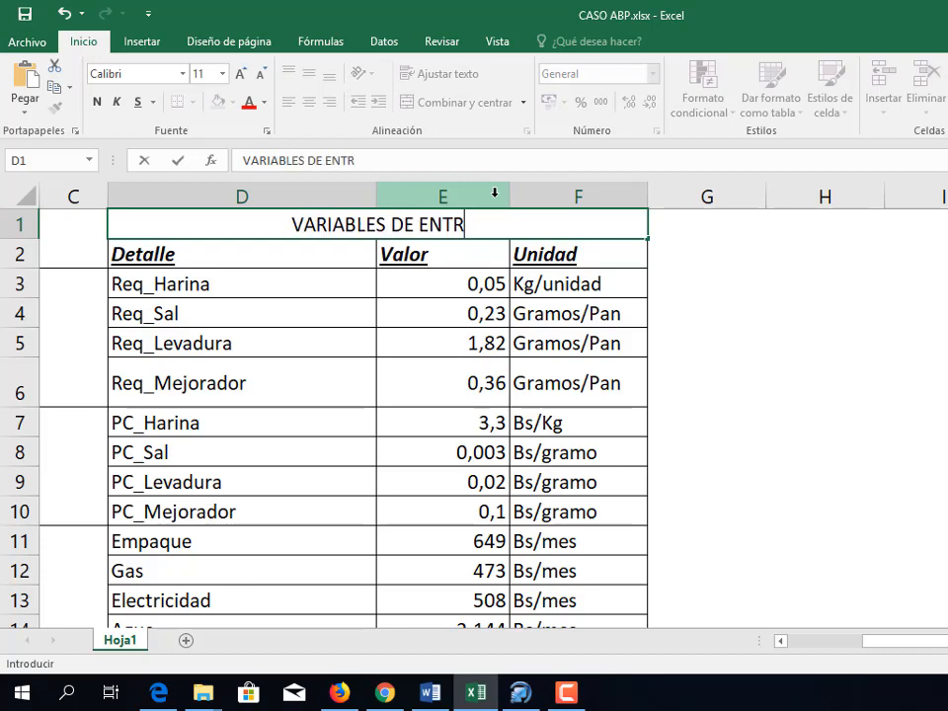
pyautogui.write('DA')
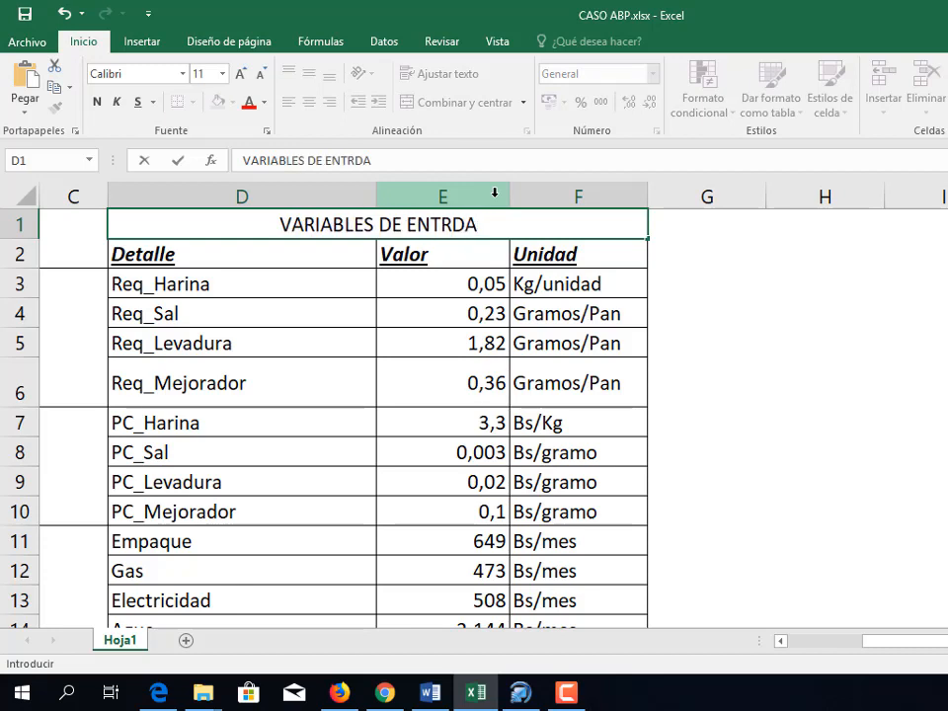
pyautogui.press('BackSpace')
pyautogui.press('BackSpace')
pyautogui.write('ADA')
pyautogui.press('Return')
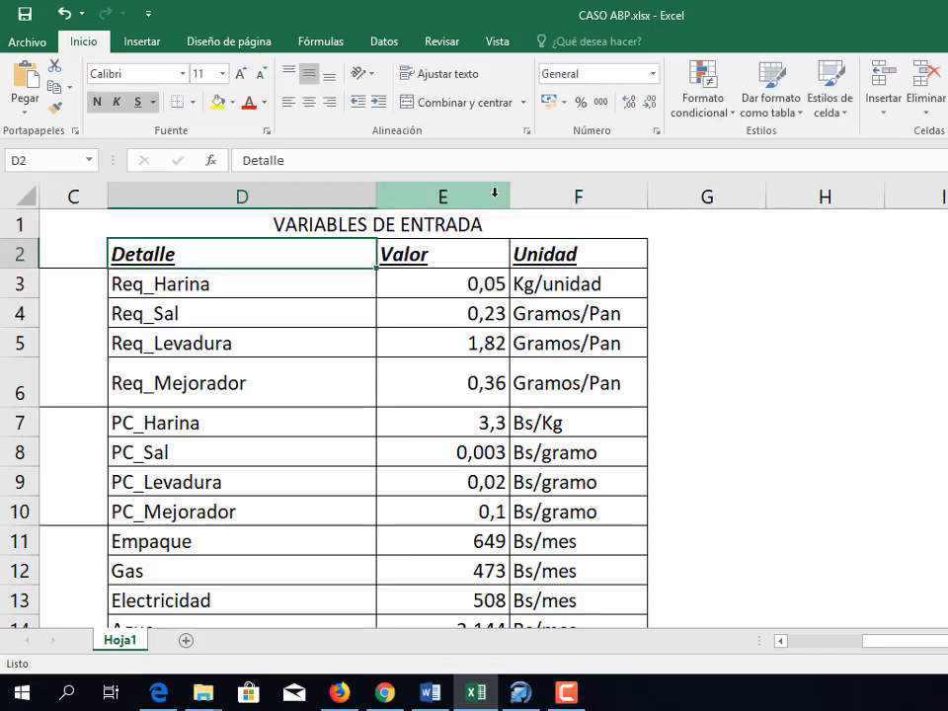
# Format the "VARIABLES DE ENTRADA" title in bold with red font color
pyautogui.click(376, 220)
pyautogui.click(96, 101)
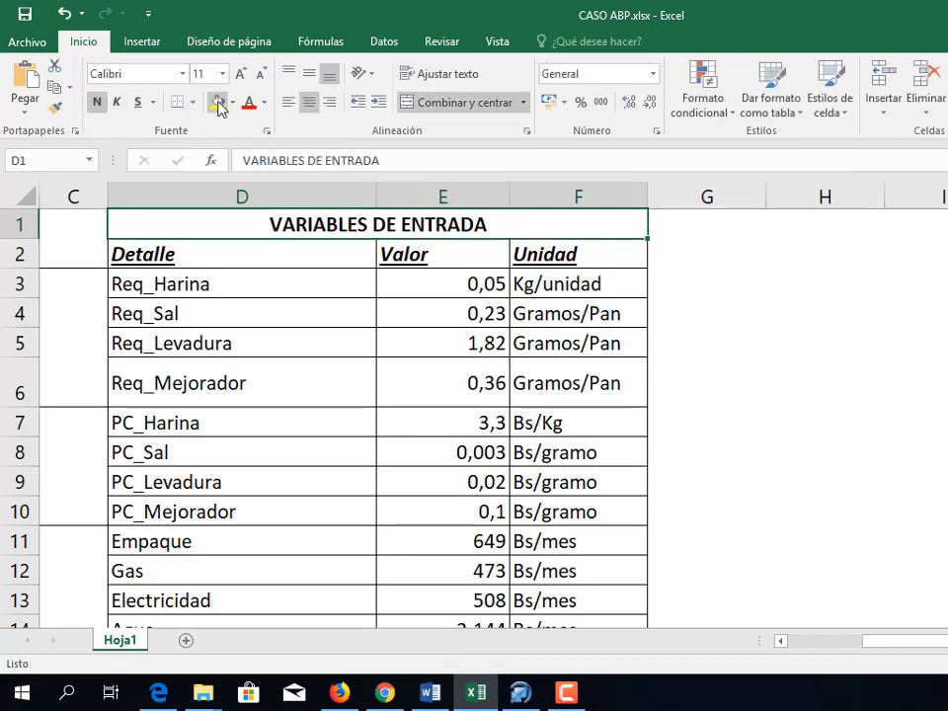
pyautogui.click(248, 102)
pyautogui.click(681, 316)
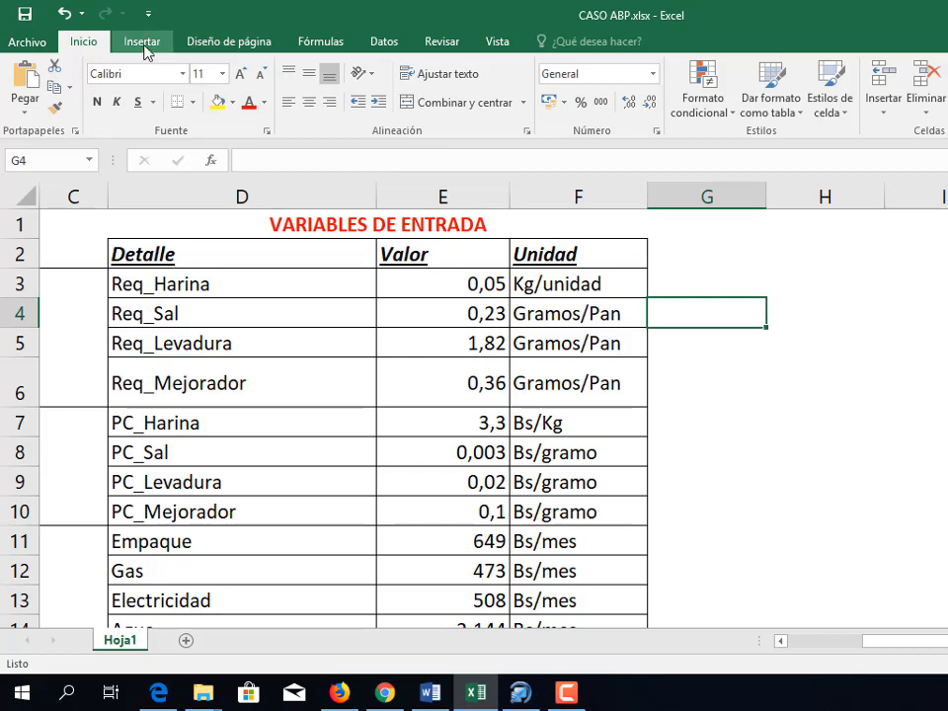
# Draw a right curly brace shape in column G beside the input table, spanning rows 3 to 26
pyautogui.click(143, 45)
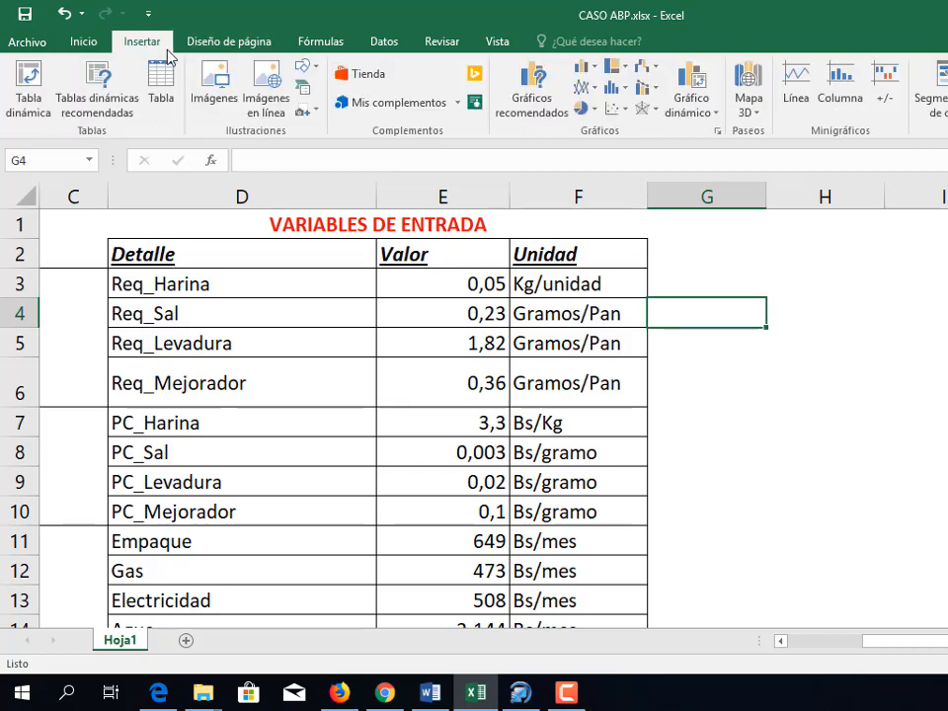
pyautogui.click(304, 67)
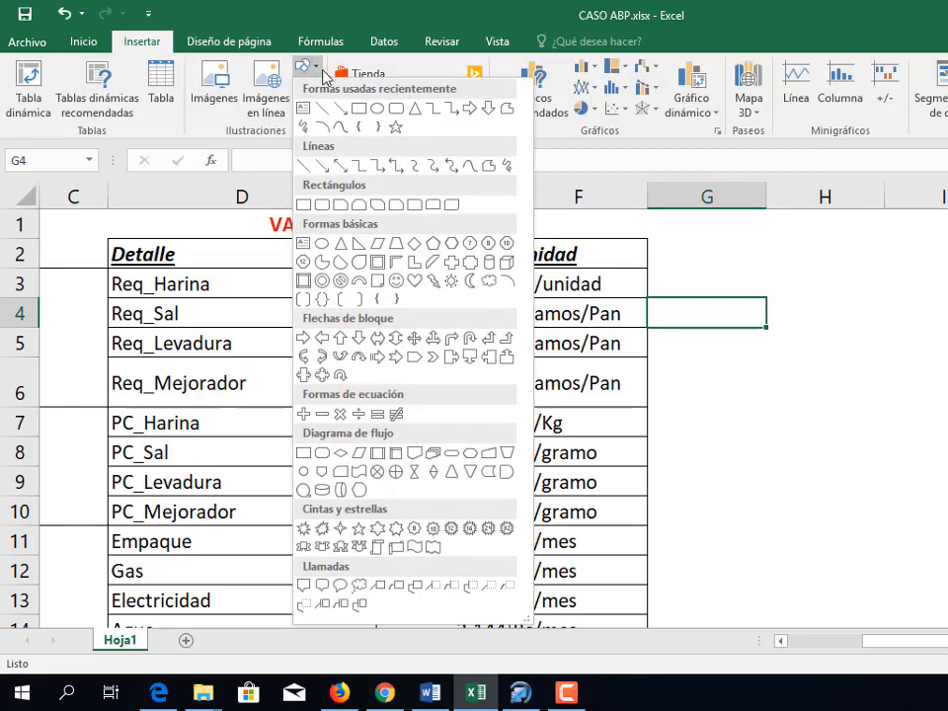
pyautogui.click(377, 126)
pyautogui.moveTo(654, 277); pyautogui.dragTo(675, 567)
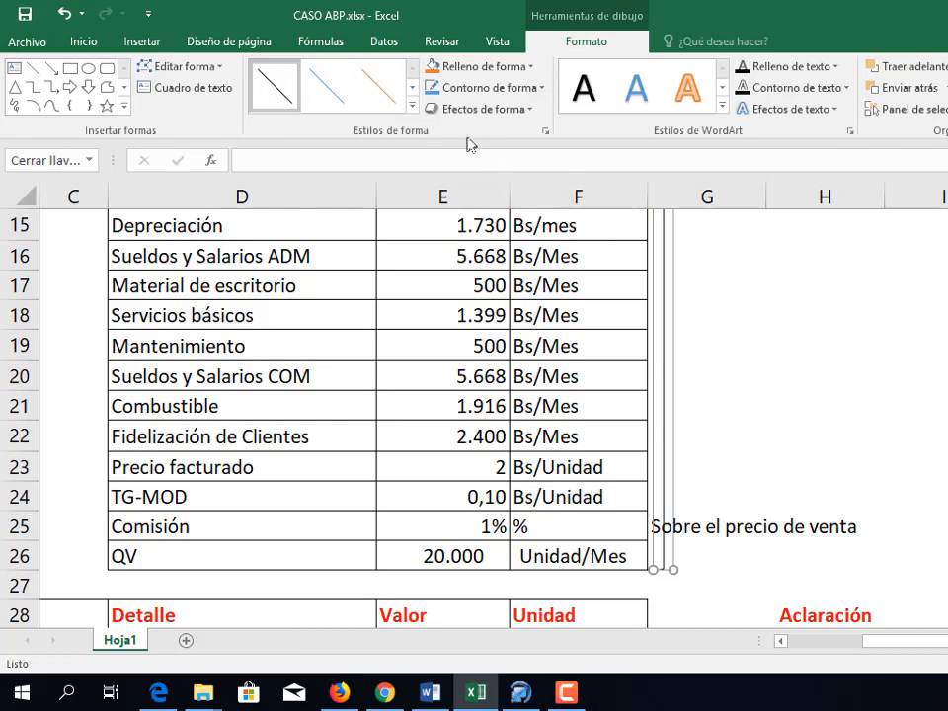
# Apply the thickest black theme line style to the right brace
pyautogui.click(411, 109)
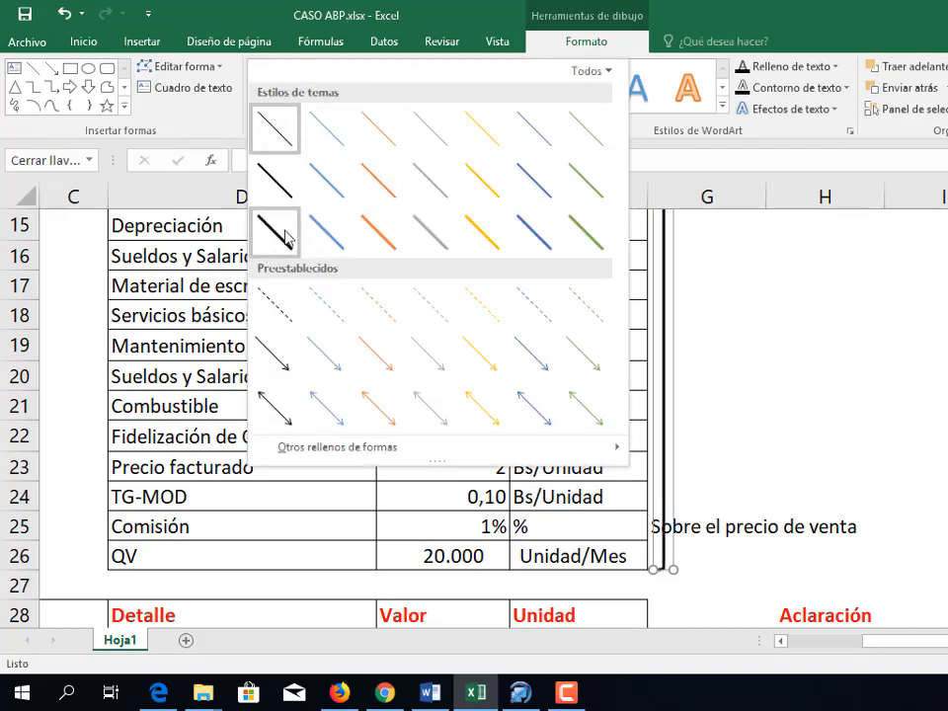
pyautogui.click(275, 231)
pyautogui.click(756, 290)
# Examine the input variables group by group: requirements, purchase prices, production costs, administrative expenses, and the commercial items down to Comisión
pyautogui.scroll(5, 752, 332)
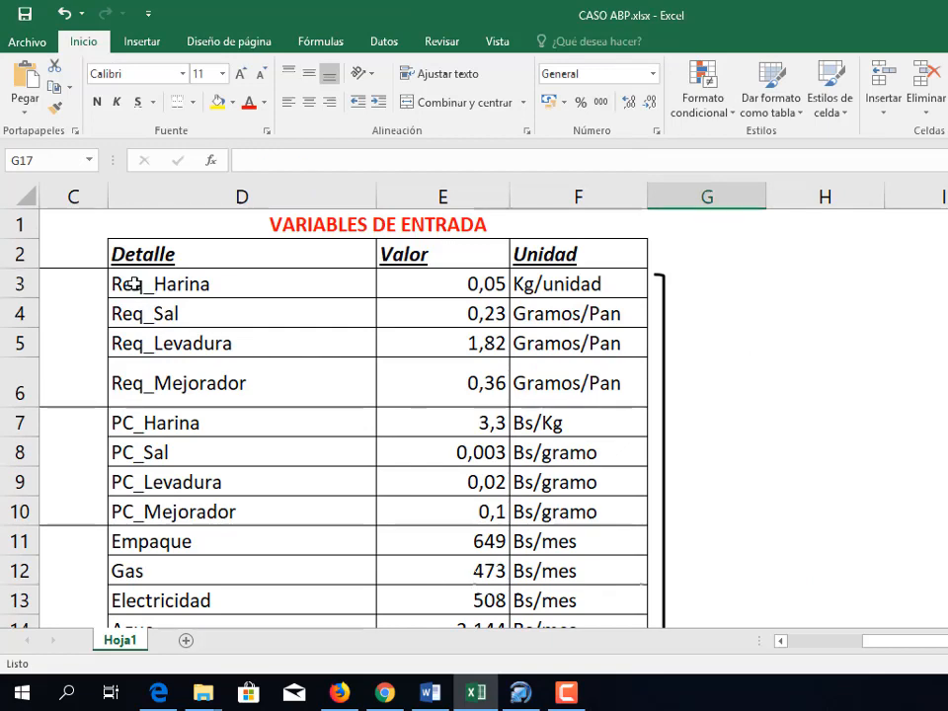
pyautogui.moveTo(133, 284); pyautogui.dragTo(578, 393)
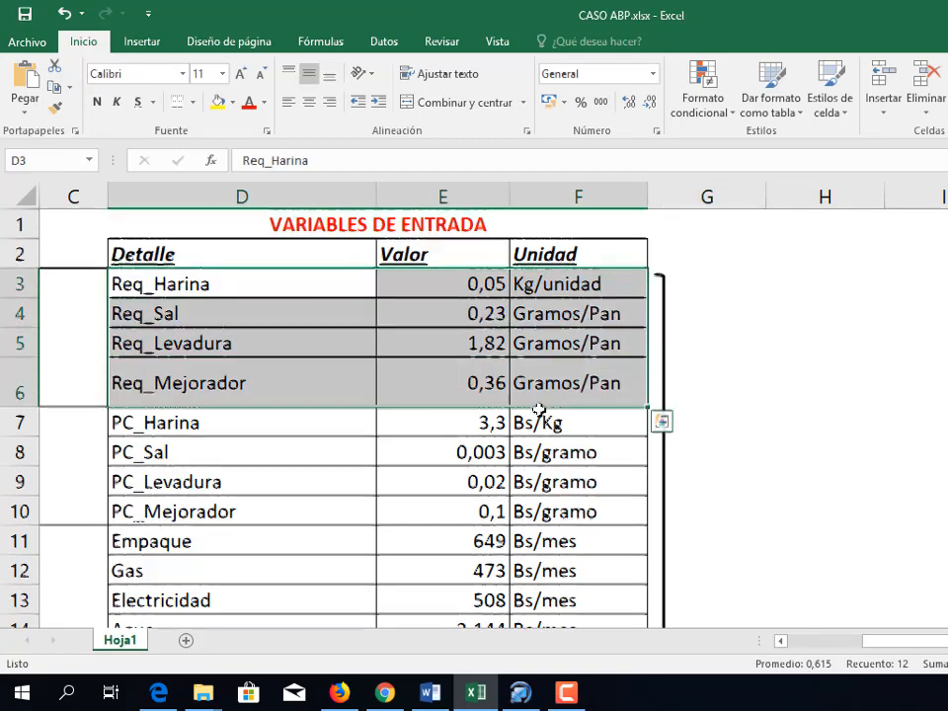
pyautogui.scroll(-1, 201, 385)
pyautogui.click(178, 342)
pyautogui.moveTo(178, 341); pyautogui.dragTo(562, 413)
pyautogui.scroll(-2, 275, 359)
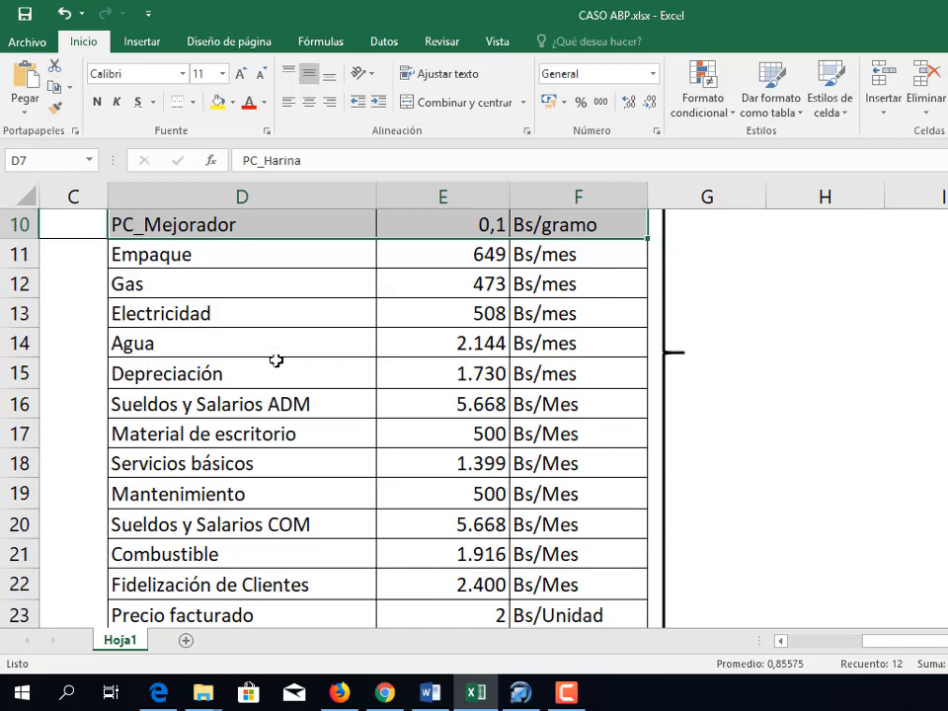
pyautogui.moveTo(139, 258); pyautogui.dragTo(554, 373)
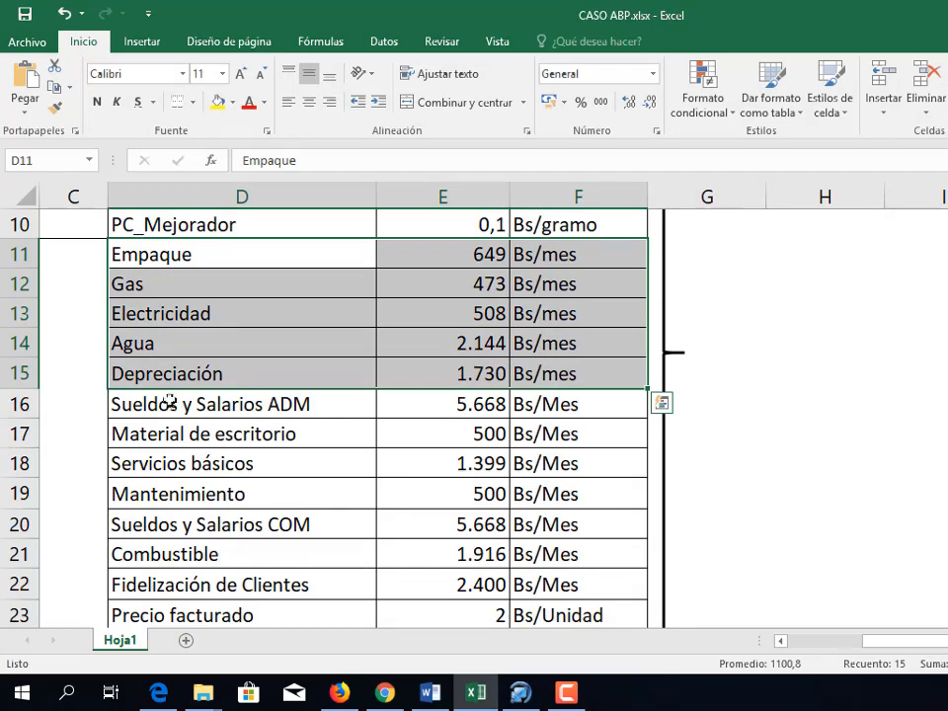
pyautogui.moveTo(280, 406); pyautogui.dragTo(538, 499)
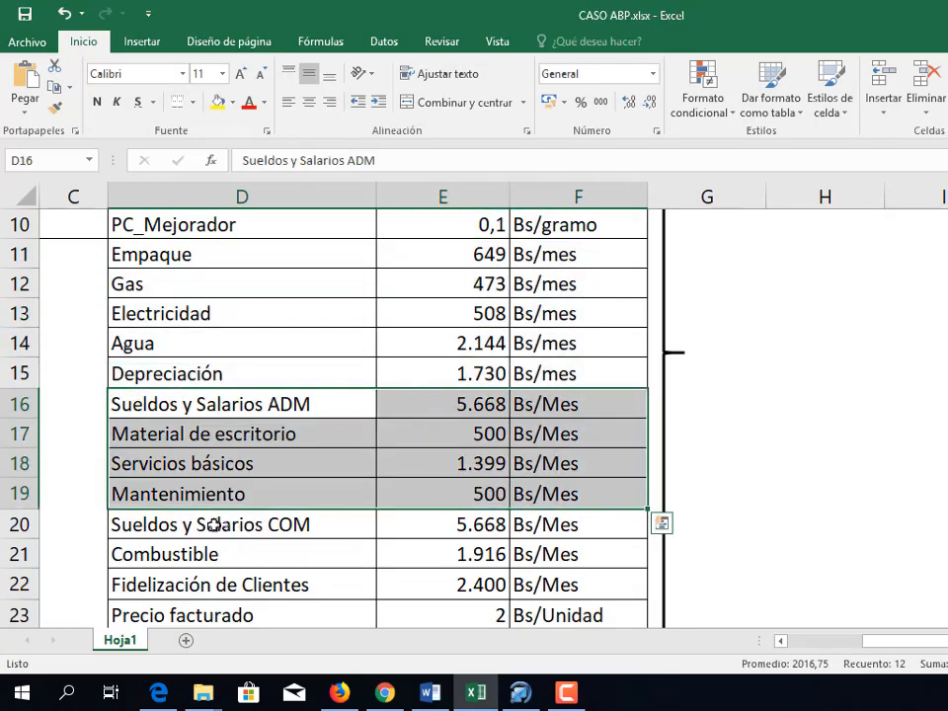
pyautogui.moveTo(223, 522); pyautogui.dragTo(559, 533)
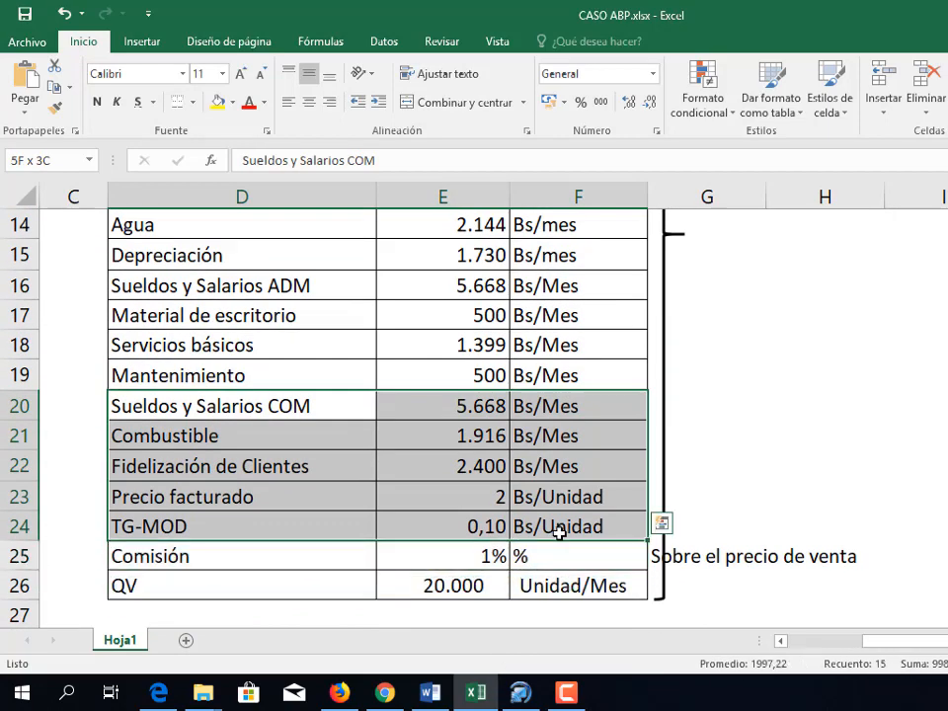
pyautogui.hotkey('shift', 'Down')
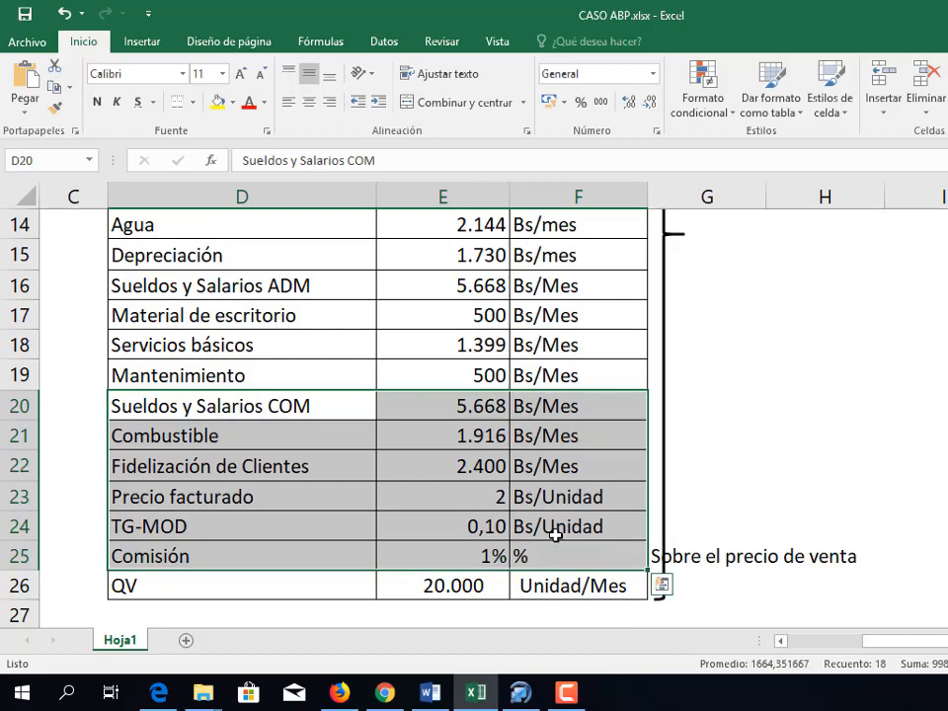
# Label the net margin row (MN) as an output by entering "VARIABLE DE SALIDA" in cell G56
pyautogui.scroll(-3, 556, 533)
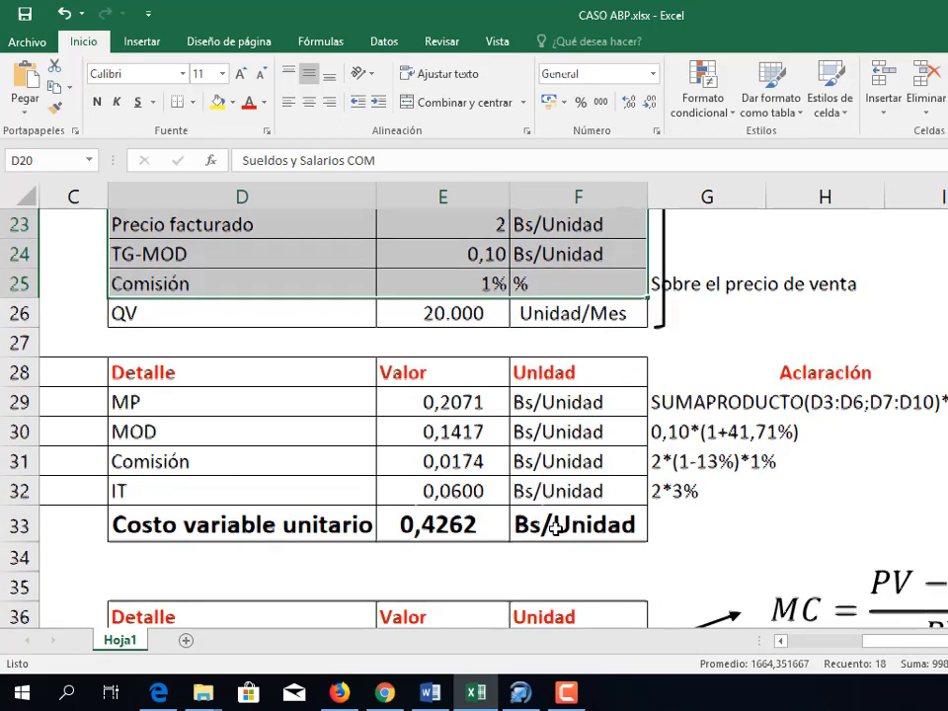
pyautogui.scroll(-4, 556, 528)
pyautogui.scroll(-2, 556, 528)
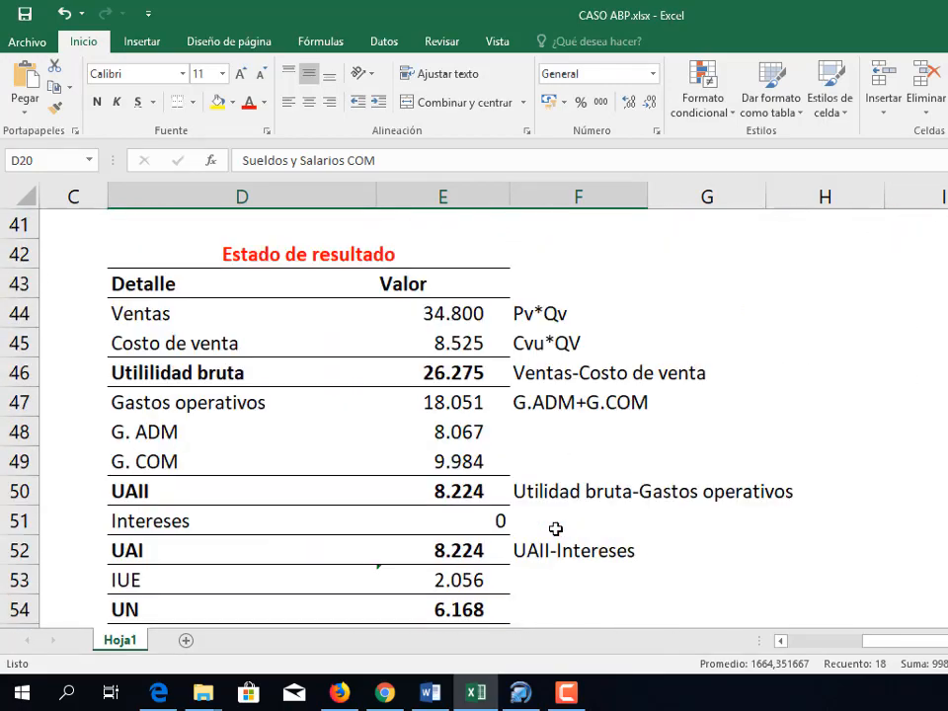
pyautogui.scroll(-5, 555, 529)
pyautogui.scroll(2, 554, 528)
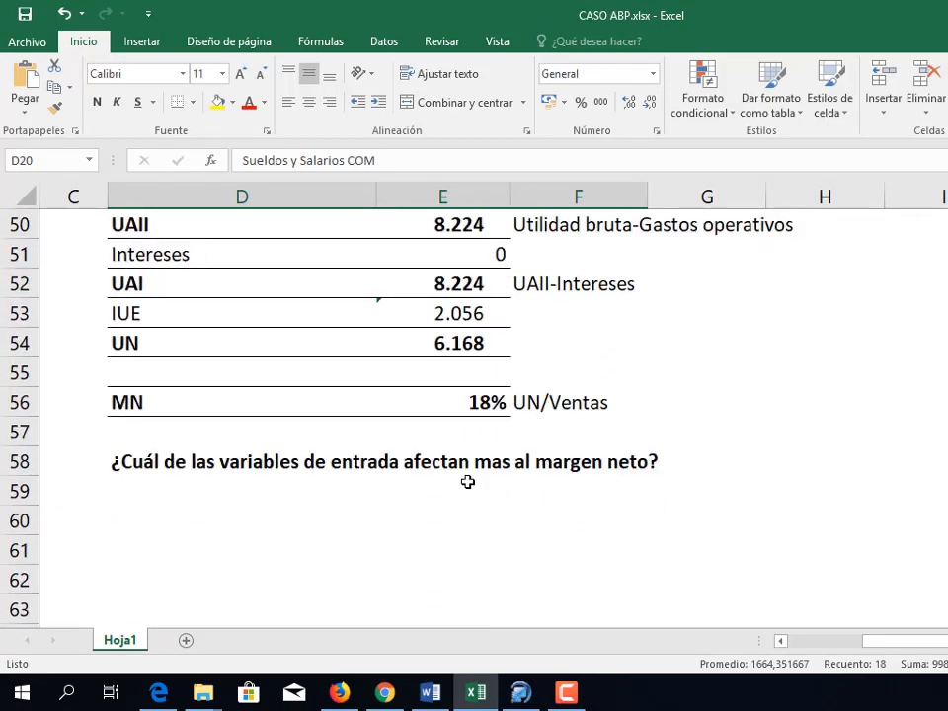
pyautogui.moveTo(151, 398); pyautogui.dragTo(478, 396)
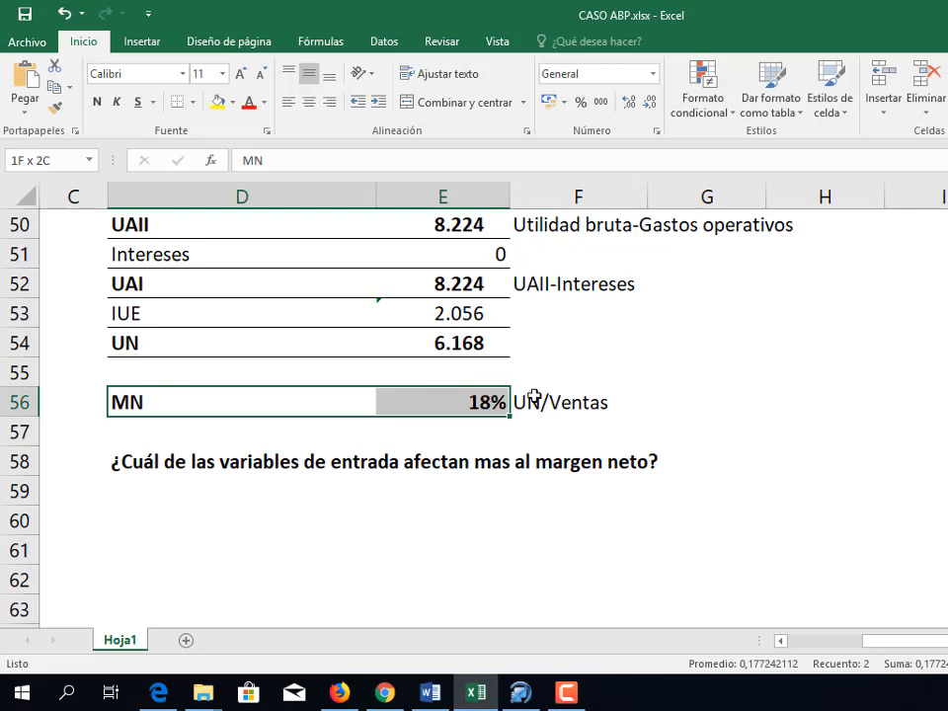
pyautogui.click(706, 399)
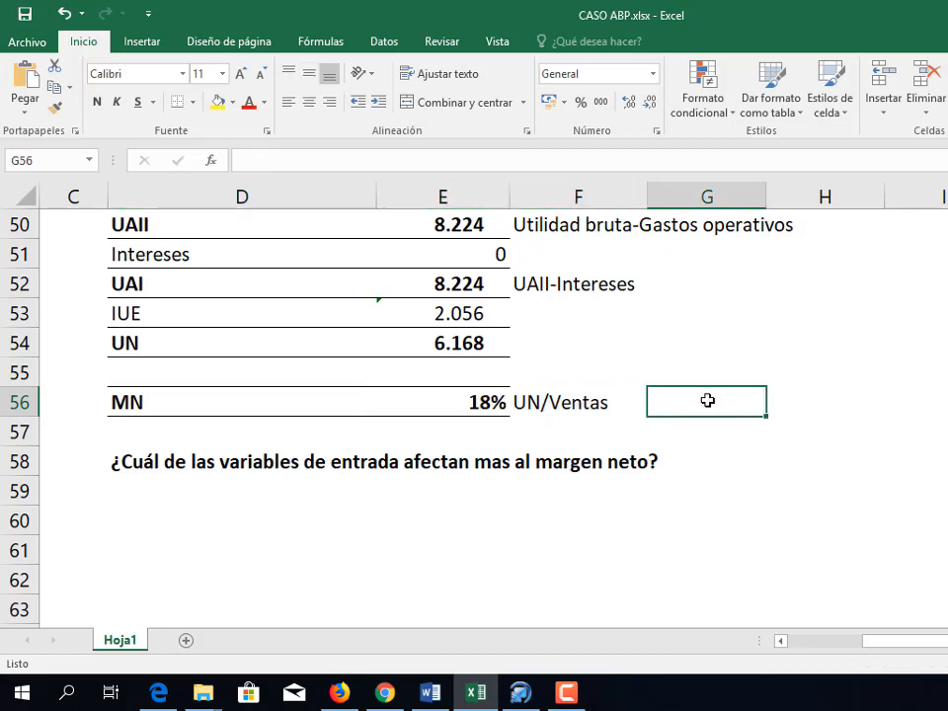
pyautogui.write('VARI')
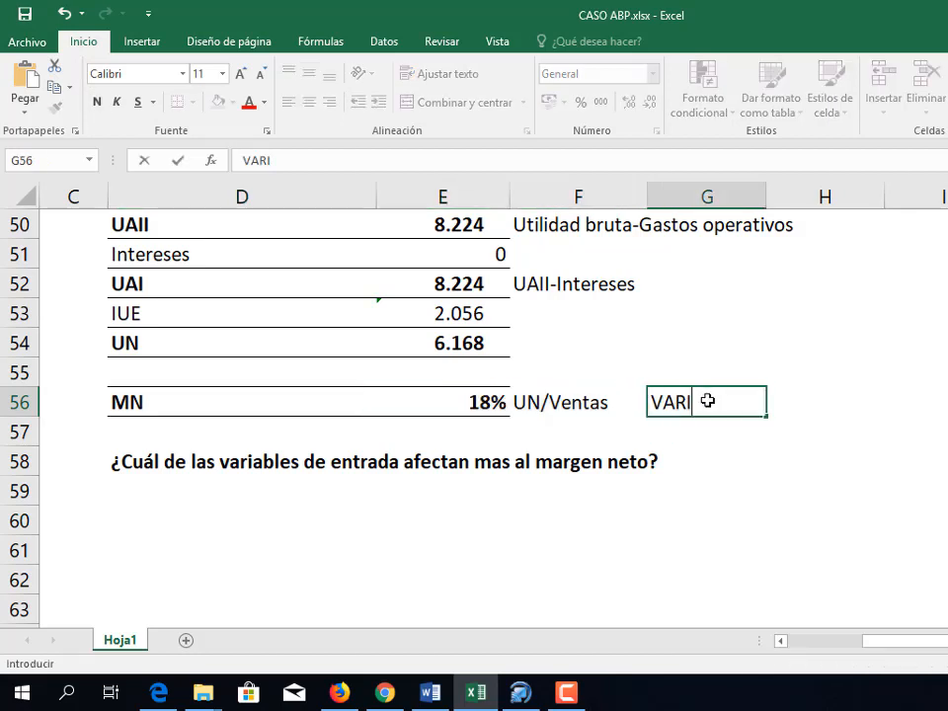
pyautogui.write('ABL')
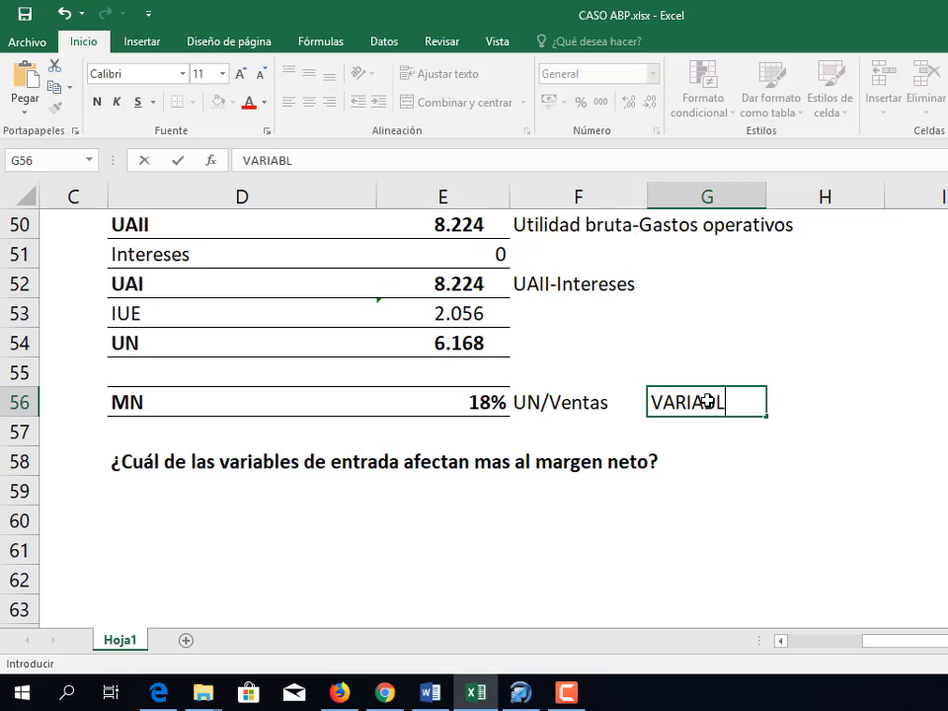
pyautogui.write('E DE SA')
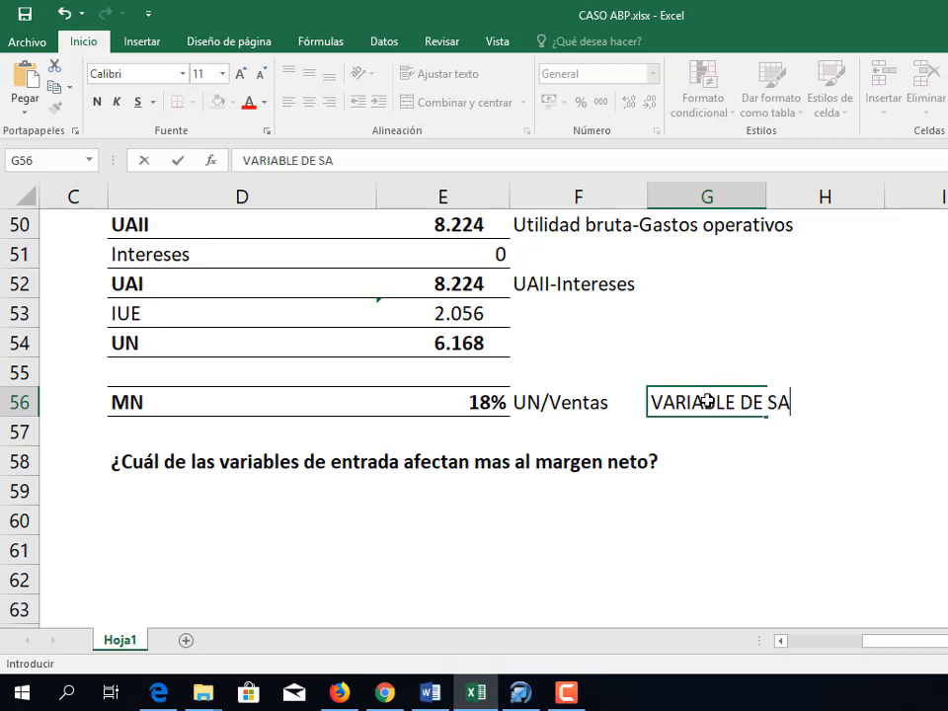
pyautogui.write('LIDA')
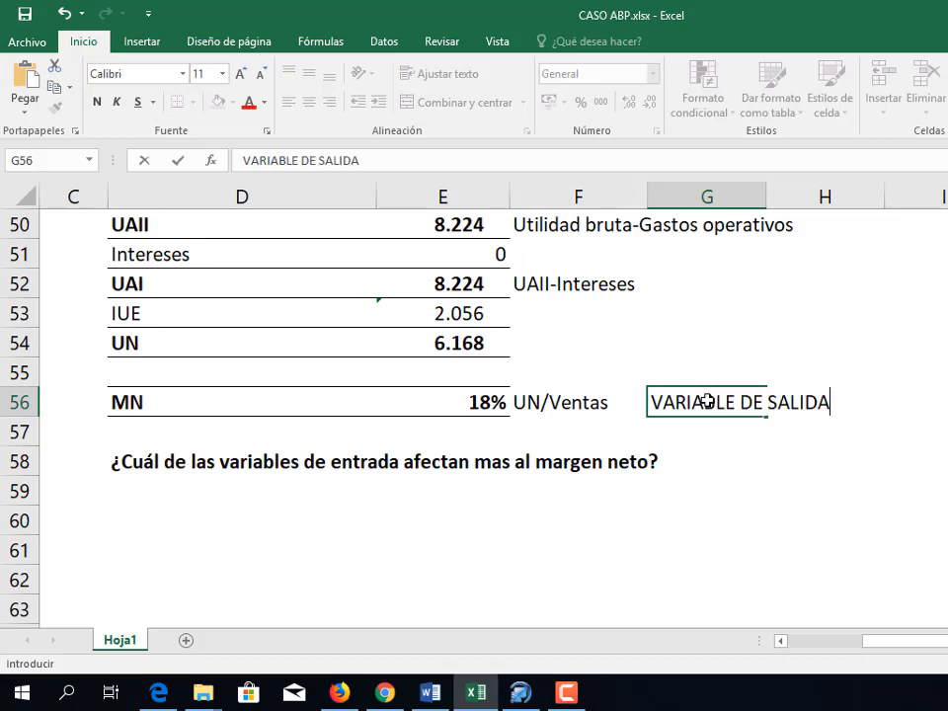
pyautogui.press('Return')
# Format the "VARIABLE DE SALIDA" label in G56 in bold with red font color
pyautogui.click(707, 400)
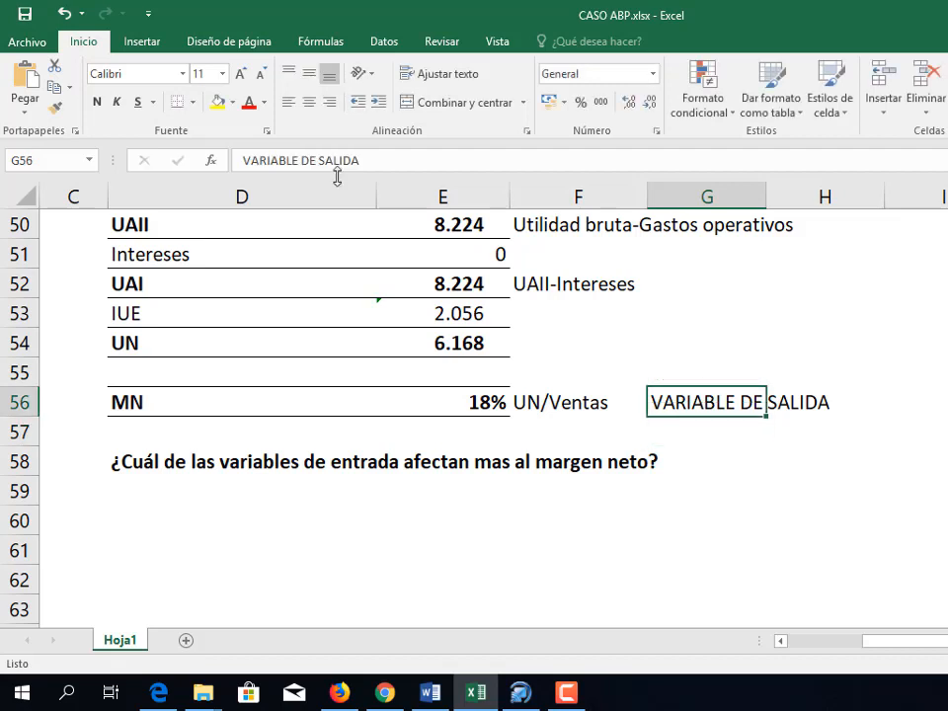
pyautogui.hotkey('ctrl', 'n')
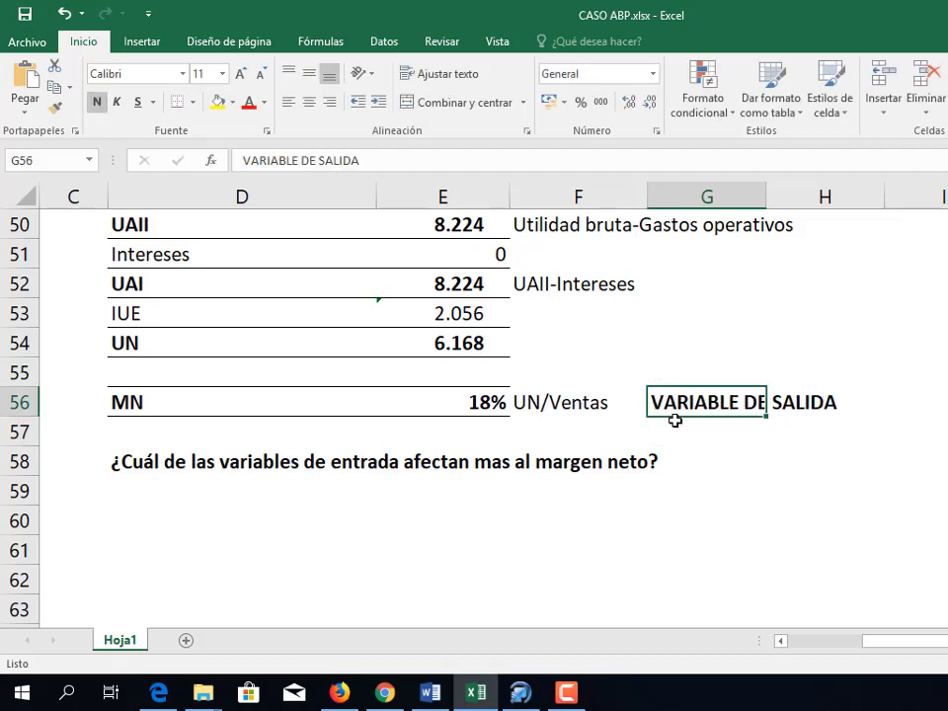
pyautogui.click(249, 102)
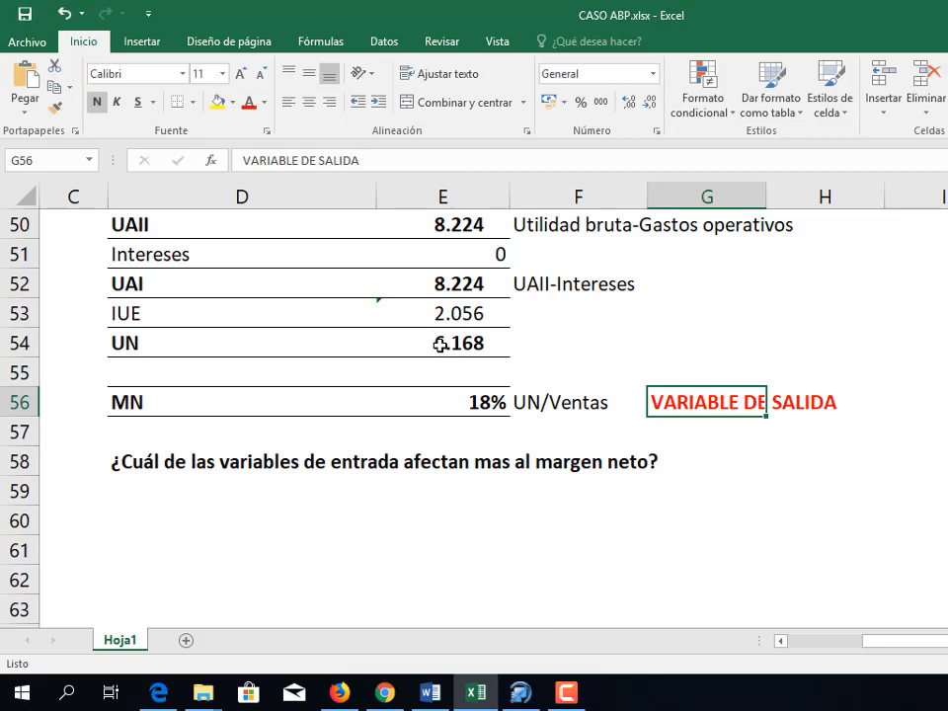
# Review the Estado de resultado table from its heading down to UN, and return to the input variables
pyautogui.scroll(3, 440, 344)
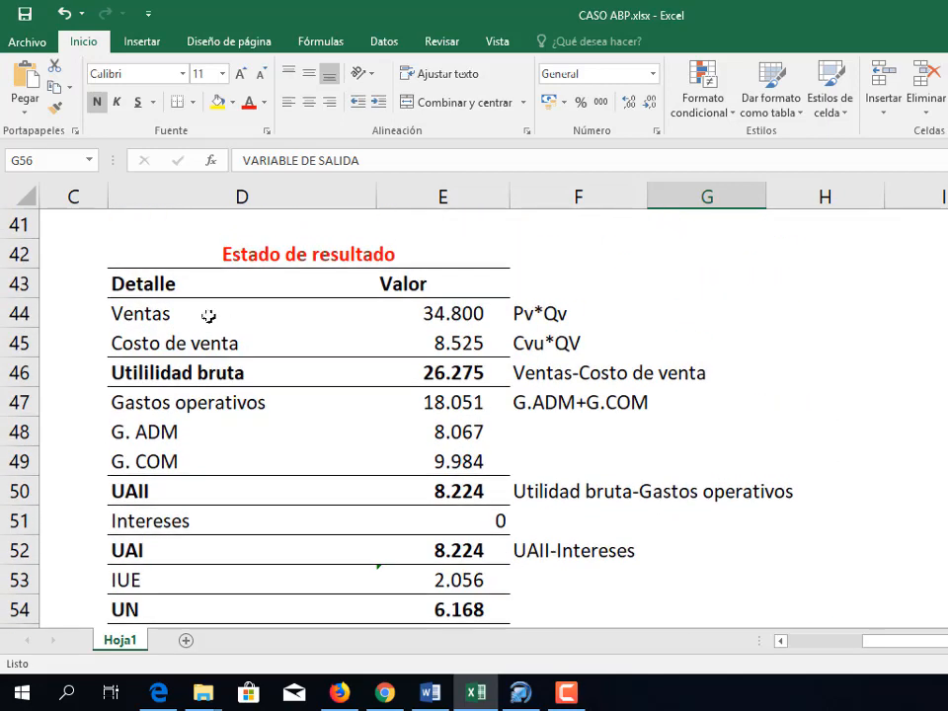
pyautogui.click(163, 262)
pyautogui.moveTo(163, 281); pyautogui.dragTo(340, 505)
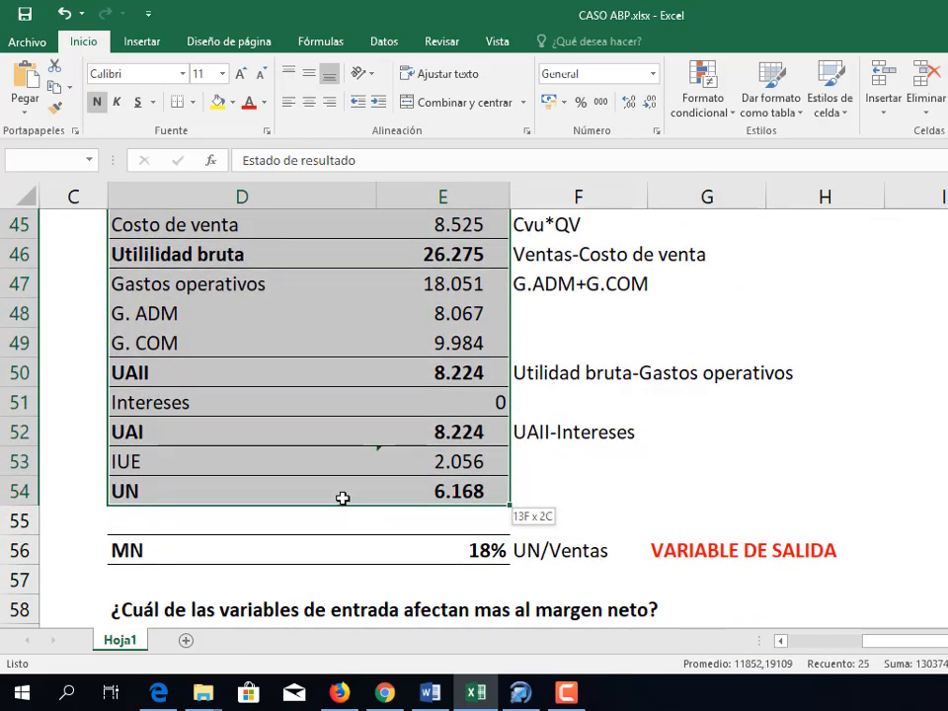
pyautogui.moveTo(343, 498); pyautogui.dragTo(343, 498)
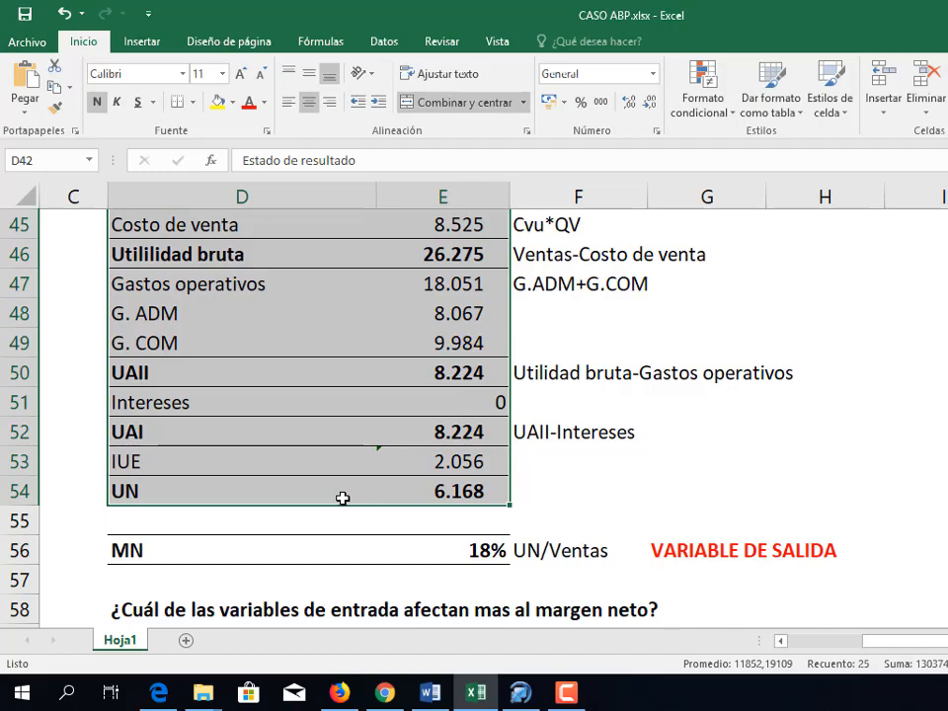
pyautogui.scroll(14, 343, 498)
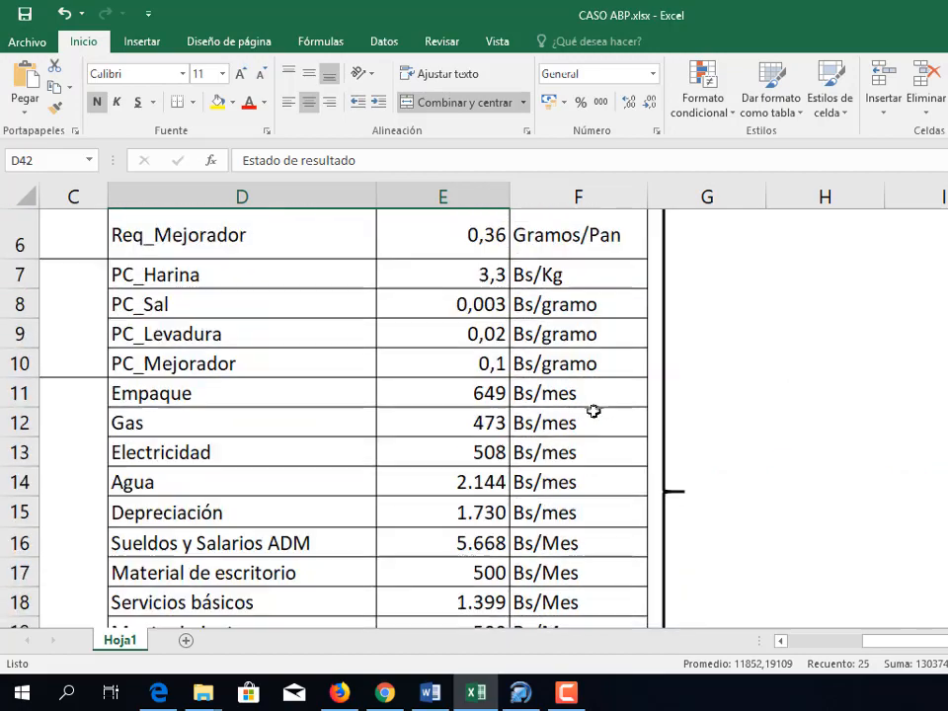
# Examine the net margin row (MN) and the formula behind its value in E56
pyautogui.scroll(-7, 361, 464)
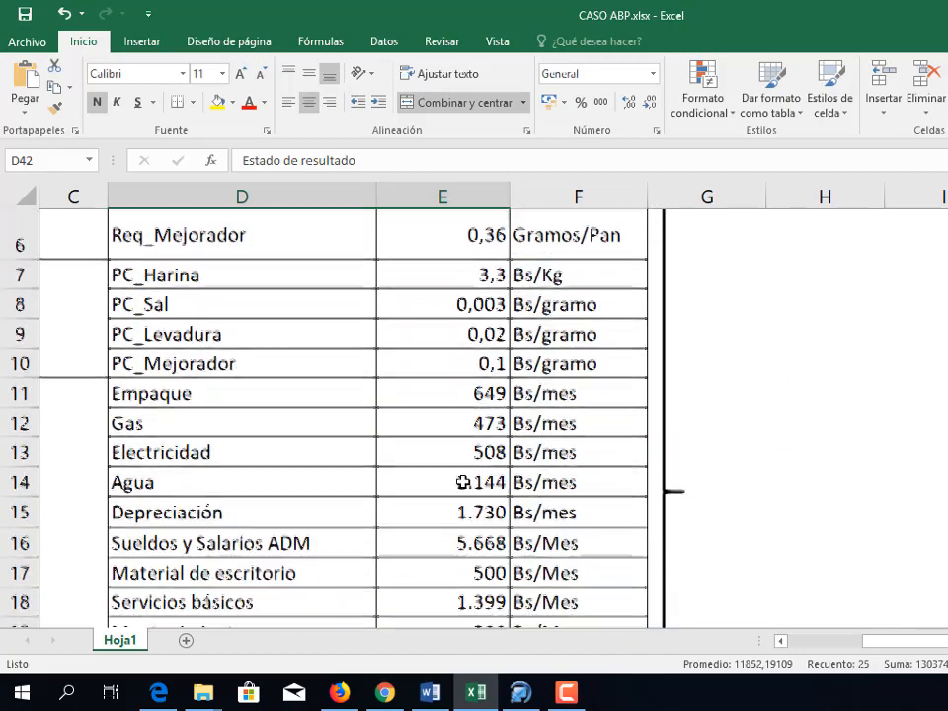
pyautogui.scroll(-8, 464, 482)
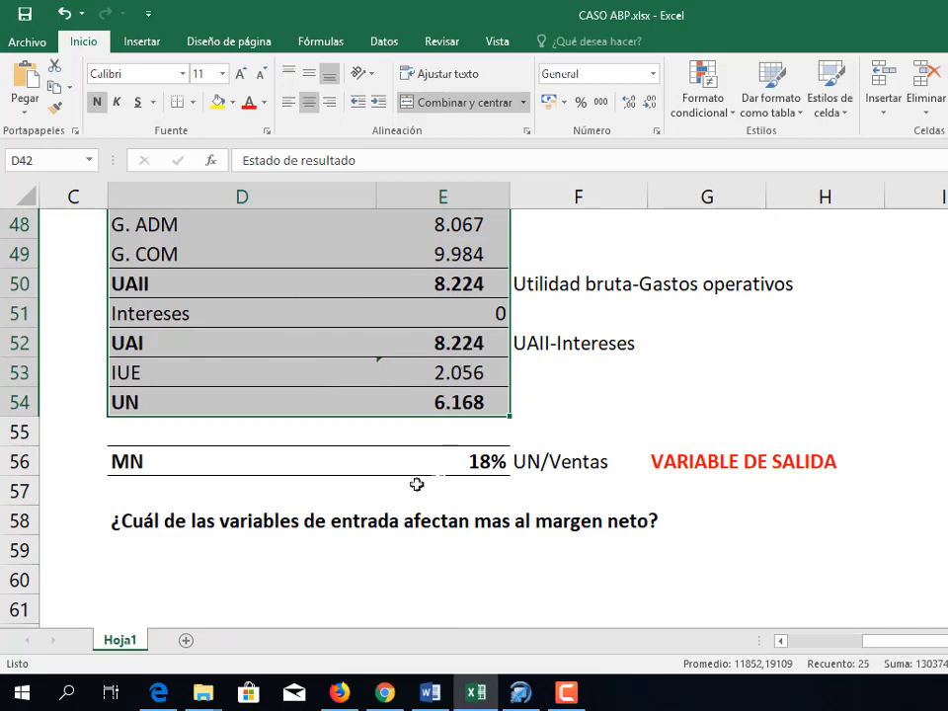
pyautogui.moveTo(129, 469); pyautogui.dragTo(455, 461)
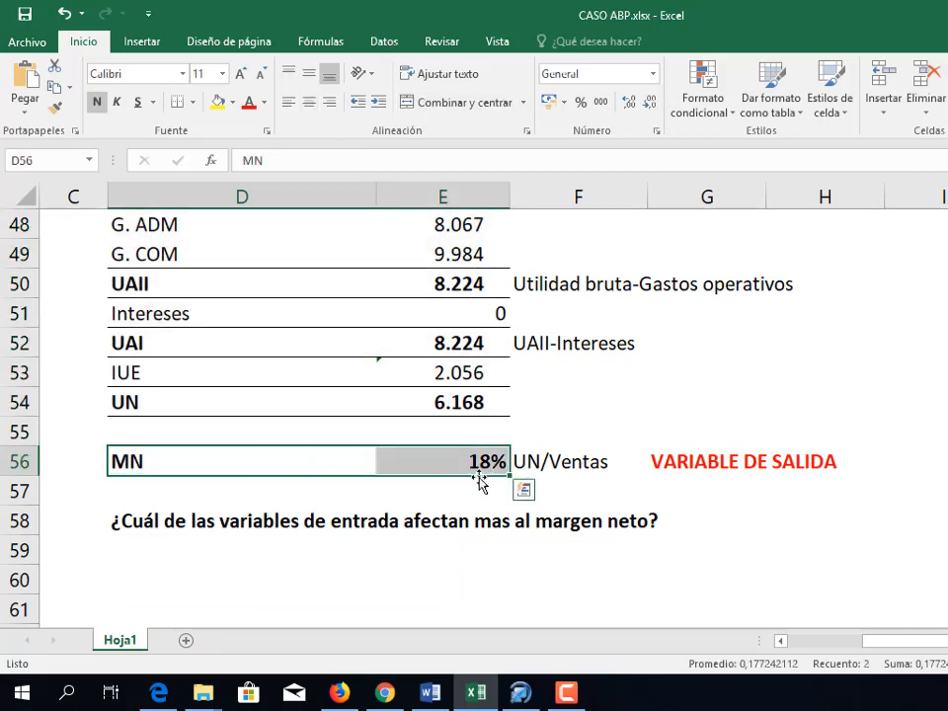
pyautogui.click(478, 461)
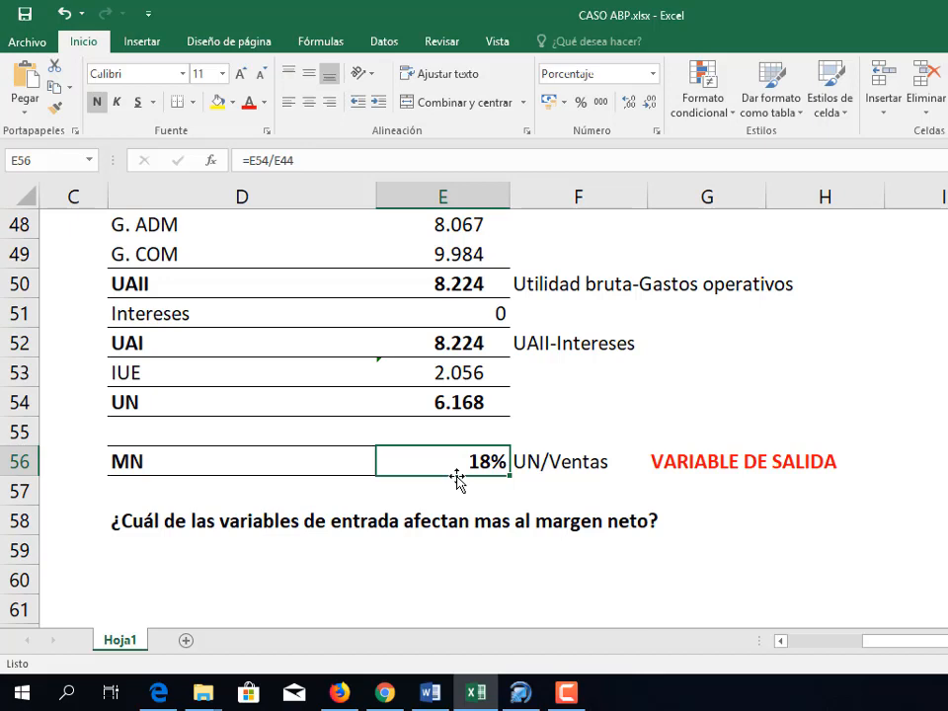
pyautogui.click(171, 459)
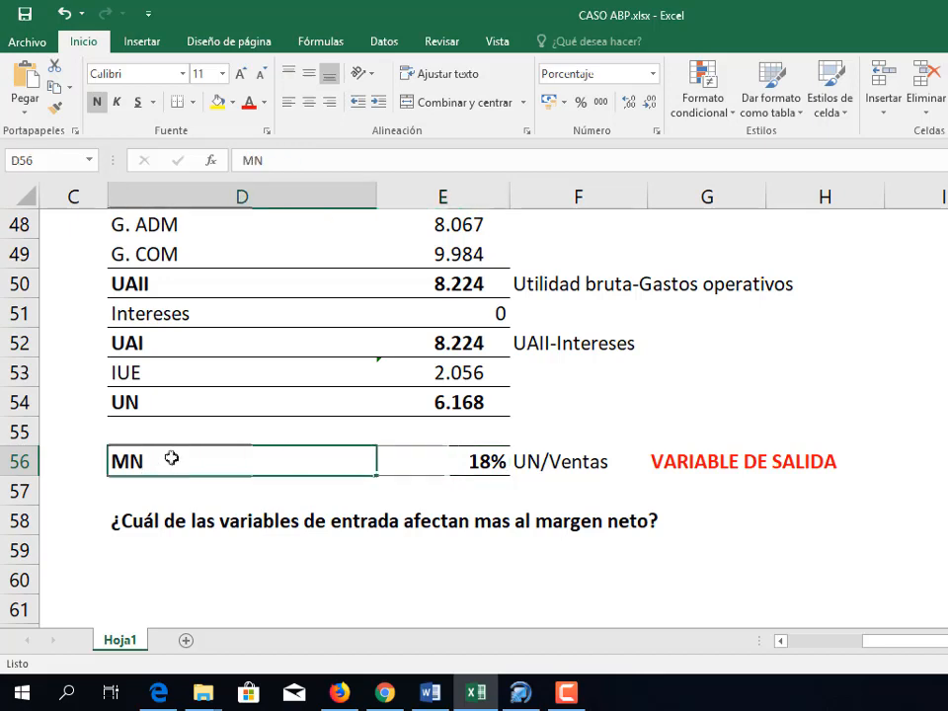
pyautogui.moveTo(171, 458); pyautogui.dragTo(452, 458)
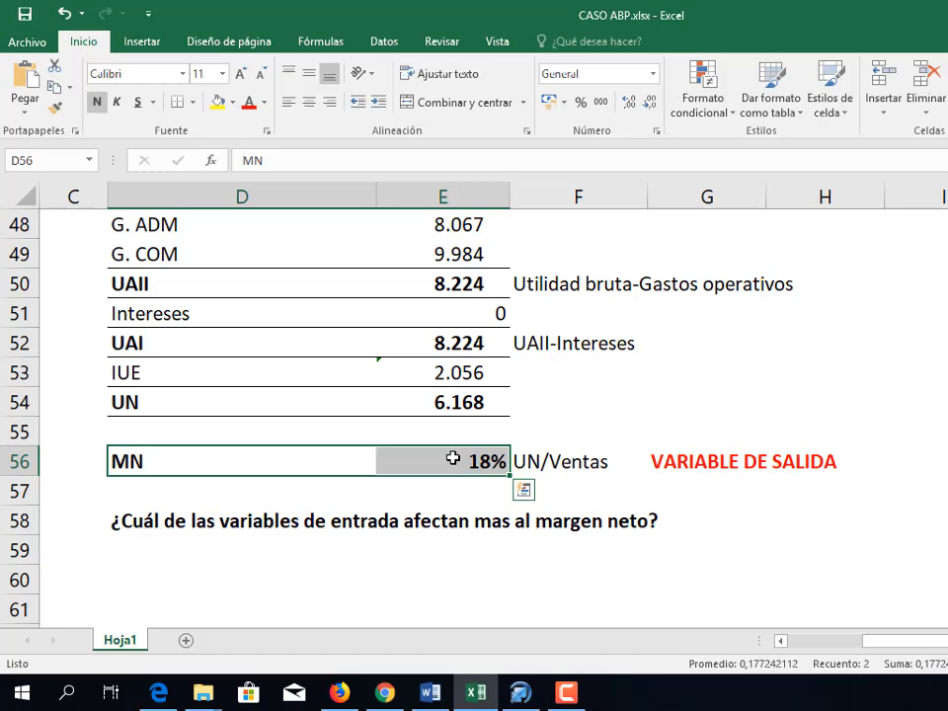
# Try hiding rows 27 to 54, between the input variables and the net margin row
pyautogui.click(17, 402)
pyautogui.moveTo(20, 390); pyautogui.dragTo(68, 398)
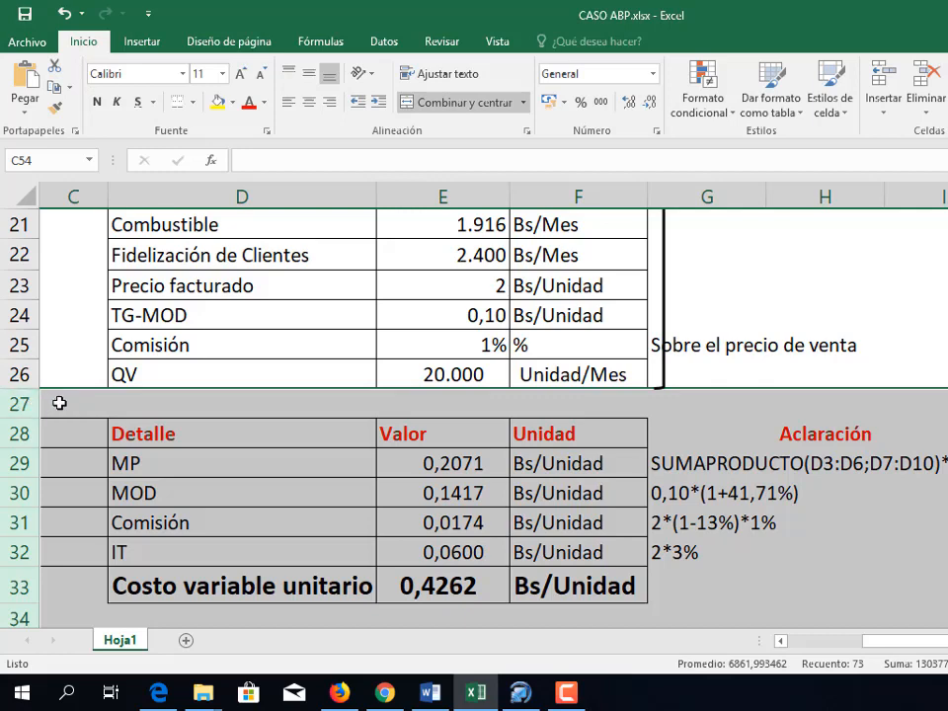
pyautogui.rightClick(60, 403)
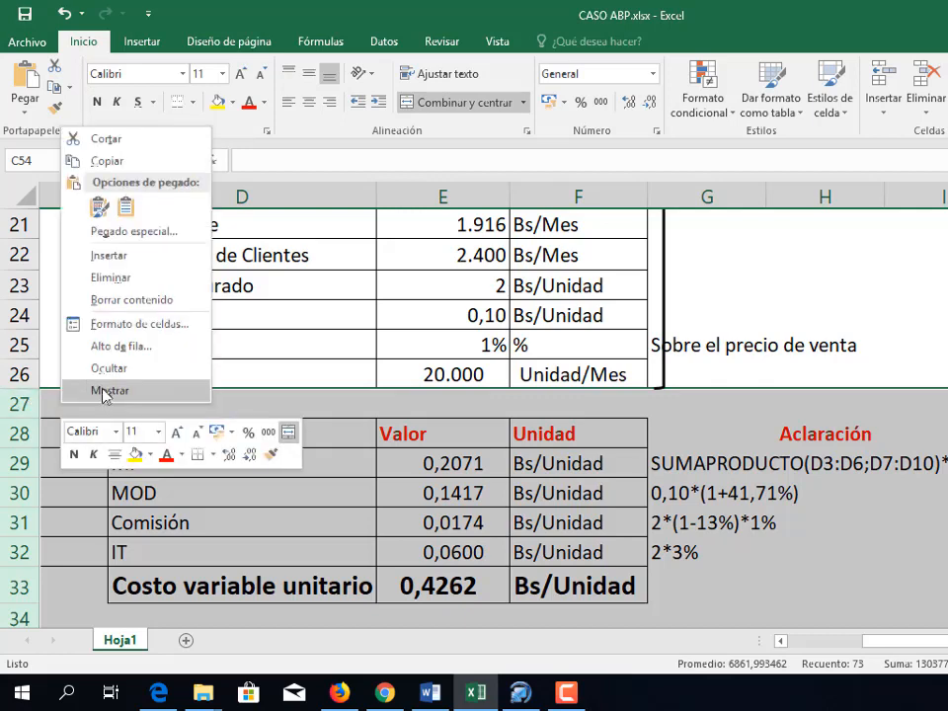
pyautogui.click(118, 369)
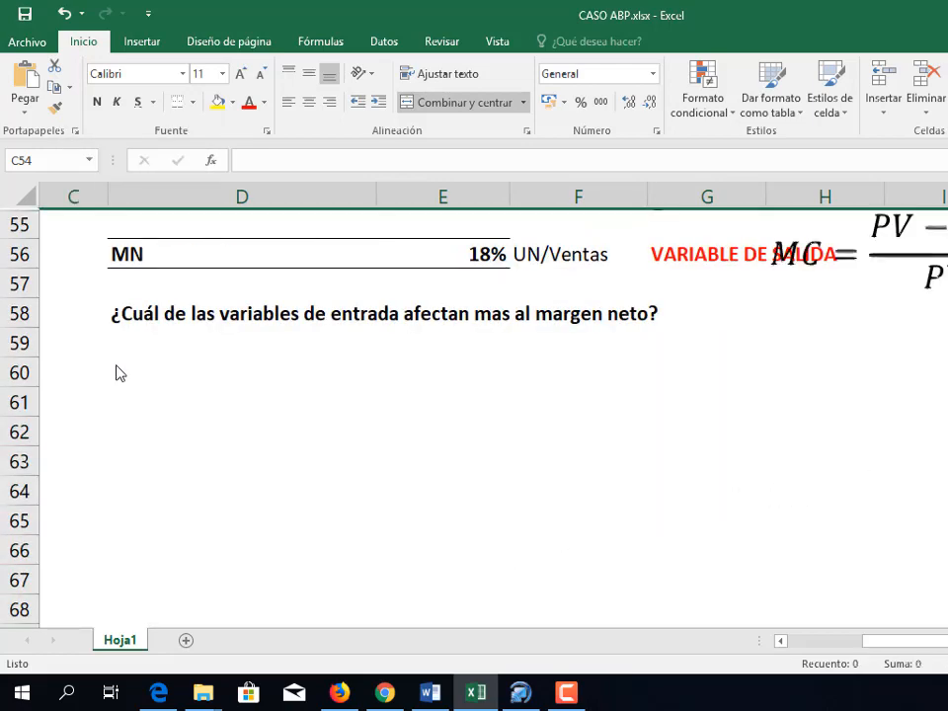
pyautogui.scroll(3, 123, 367)
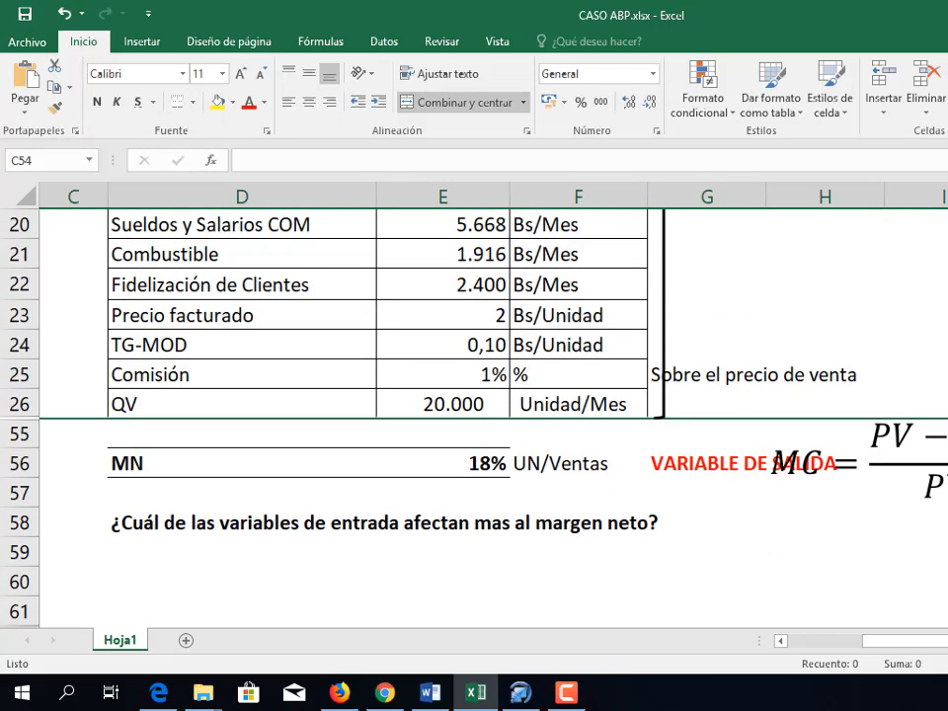
pyautogui.click(774, 524)
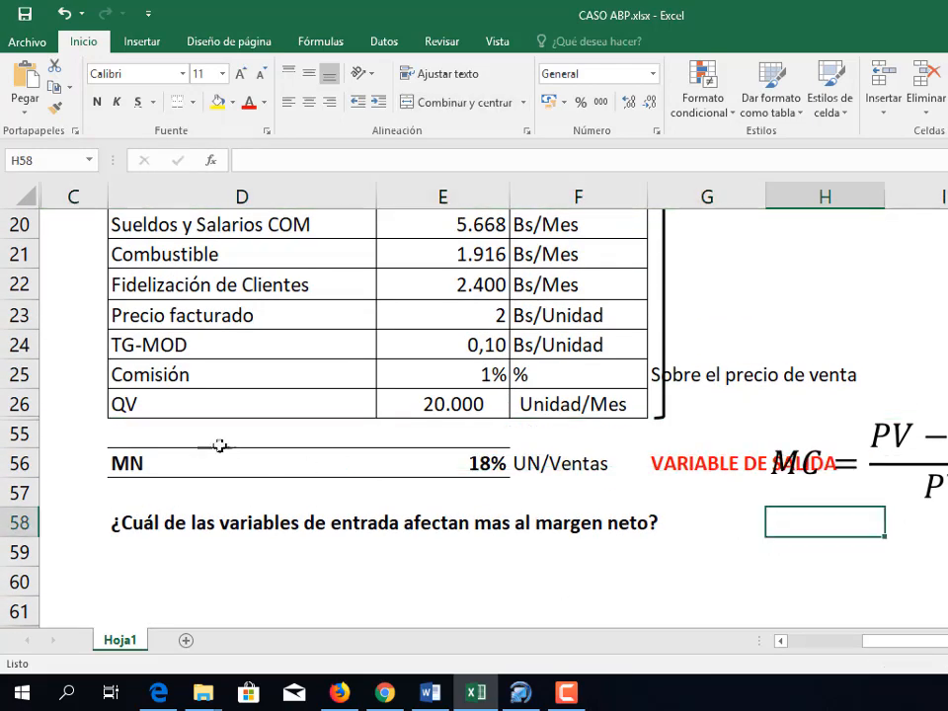
# Review the input variables from the heading down to QV, and undo the hiding of the intermediate rows
pyautogui.click(813, 441)
pyautogui.scroll(6, 256, 370)
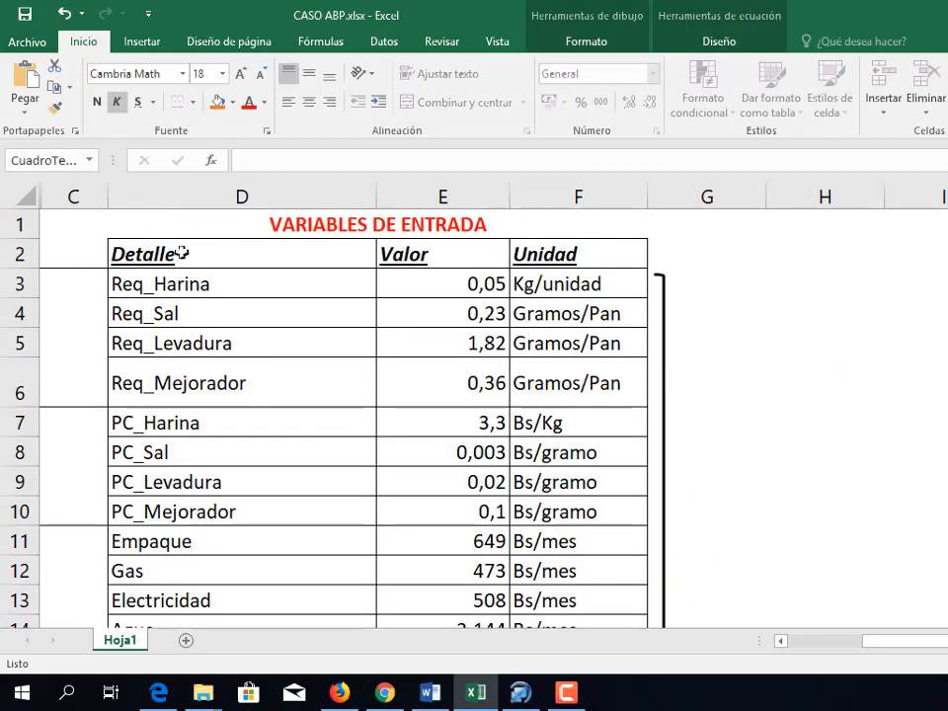
pyautogui.moveTo(183, 227); pyautogui.dragTo(283, 573)
pyautogui.scroll(-3, 284, 574)
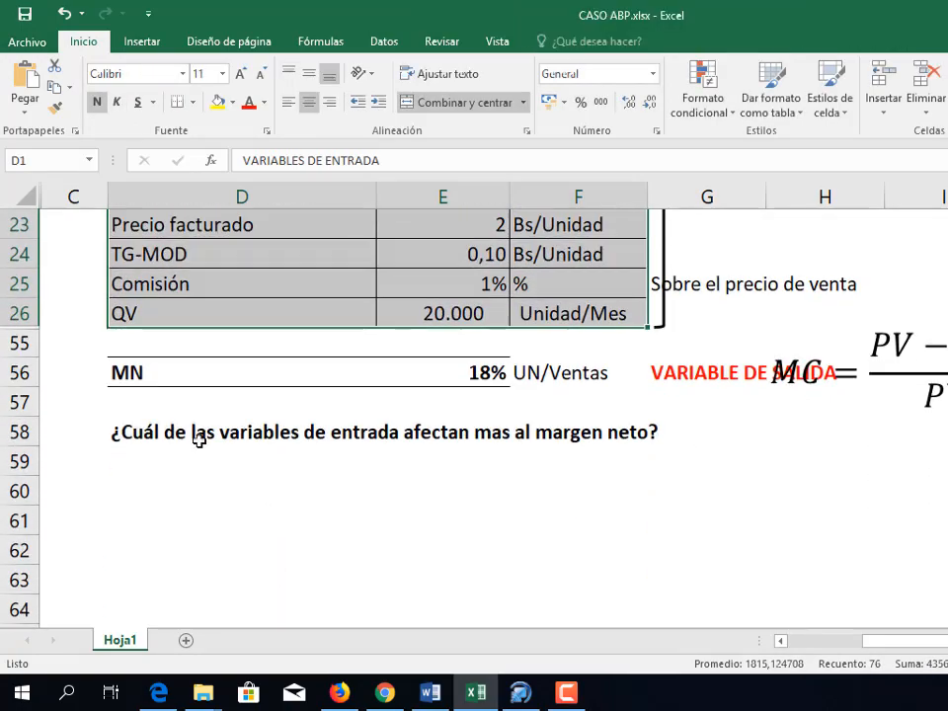
pyautogui.scroll(-6, 201, 437)
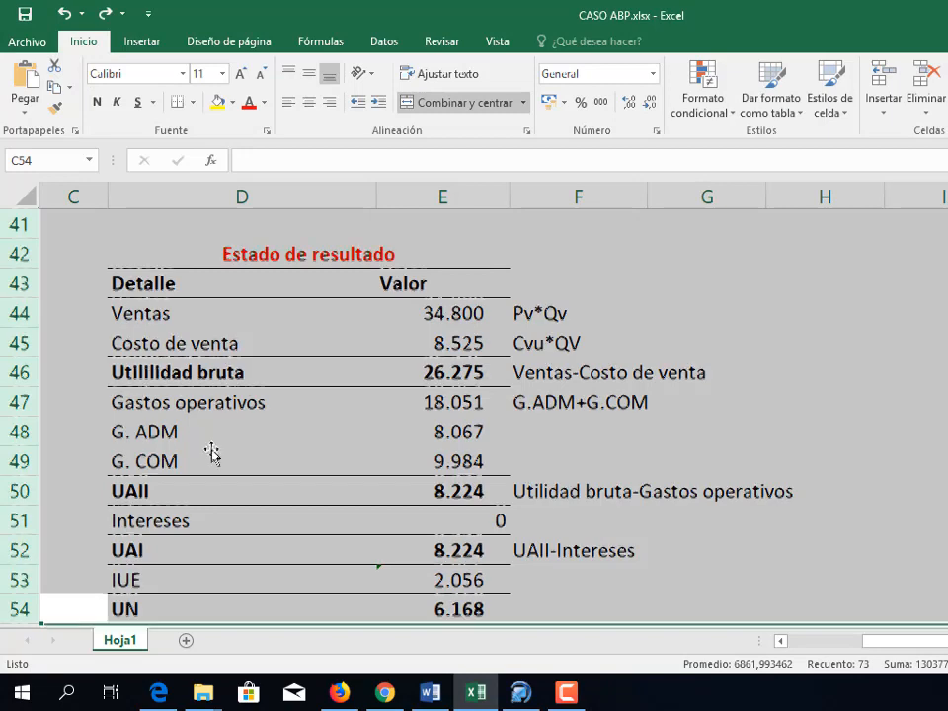
pyautogui.scroll(-3, 209, 444)
pyautogui.click(213, 455)
# Hide rows 27 to 54 so the net margin row follows directly after the input variables
pyautogui.click(14, 372)
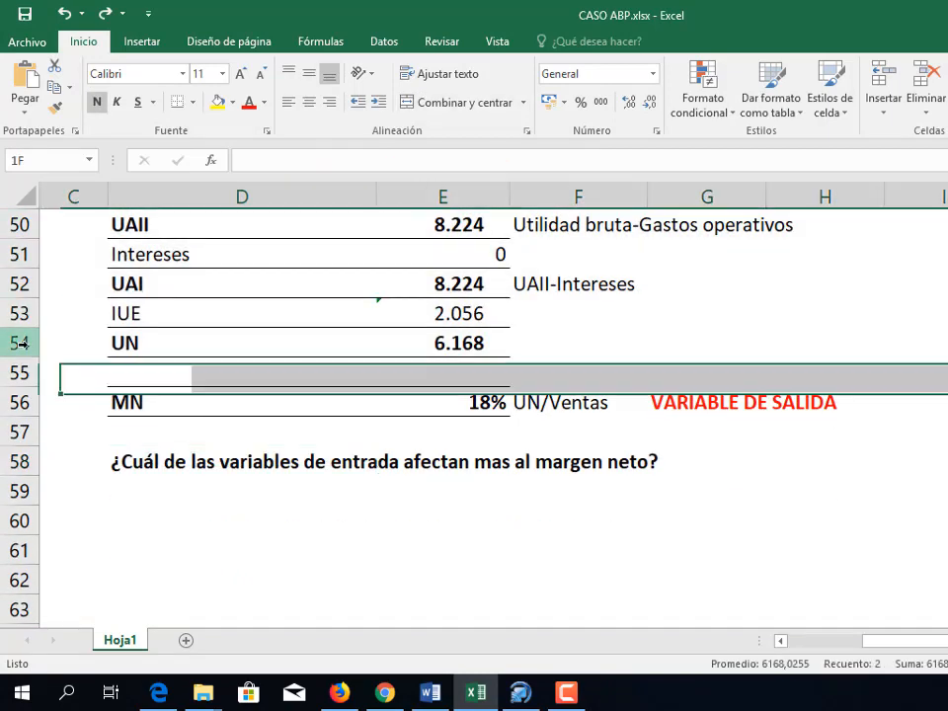
pyautogui.click(14, 343)
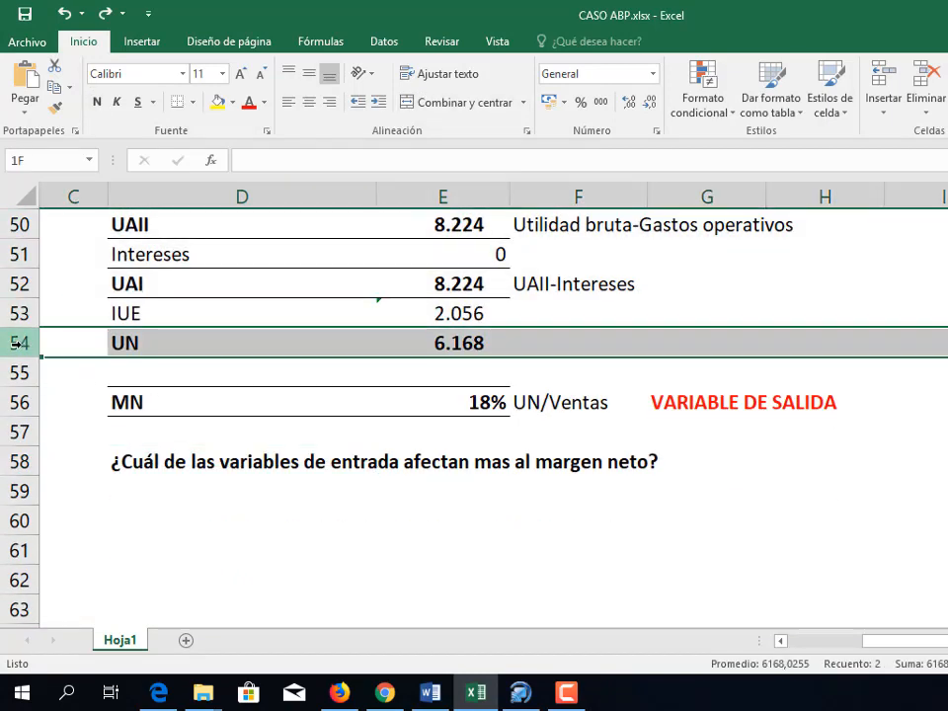
pyautogui.moveTo(15, 342); pyautogui.dragTo(30, 568)
pyautogui.moveTo(86, 587); pyautogui.dragTo(116, 292)
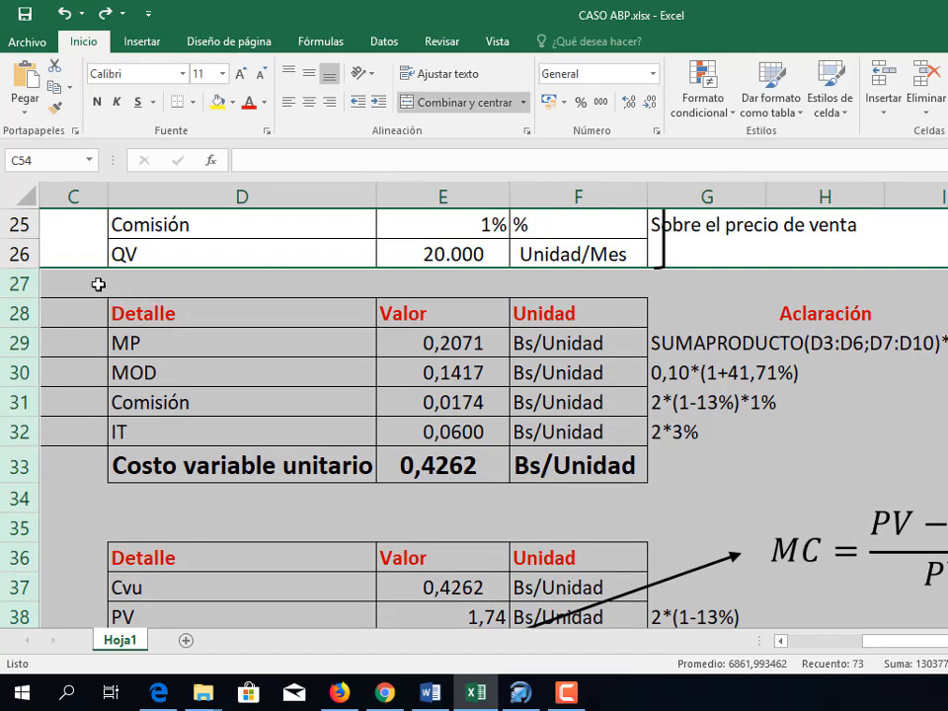
pyautogui.rightClick(99, 285)
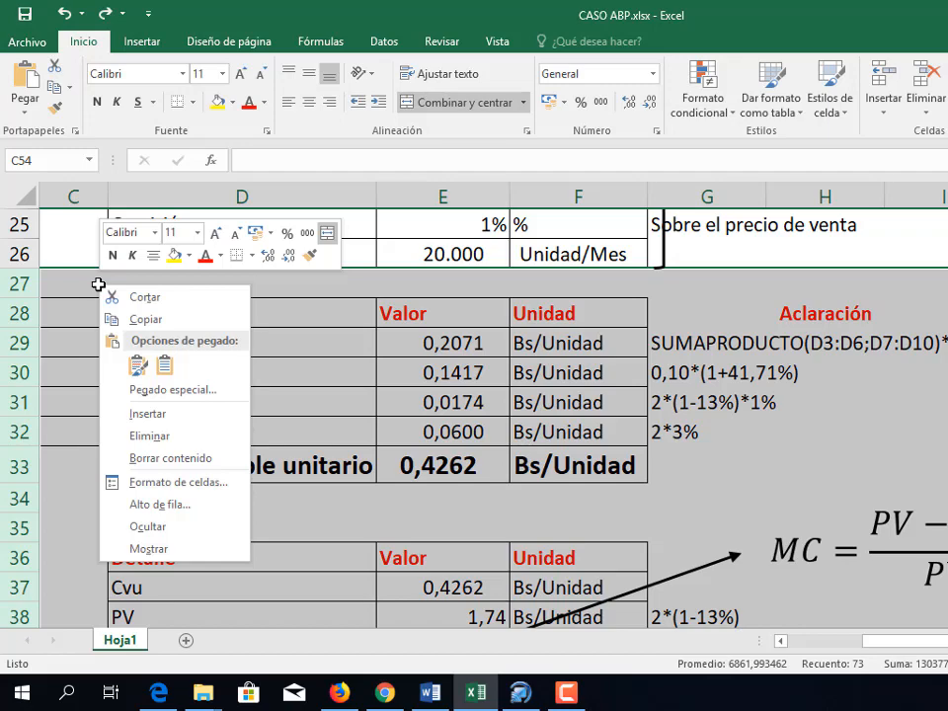
pyautogui.click(156, 528)
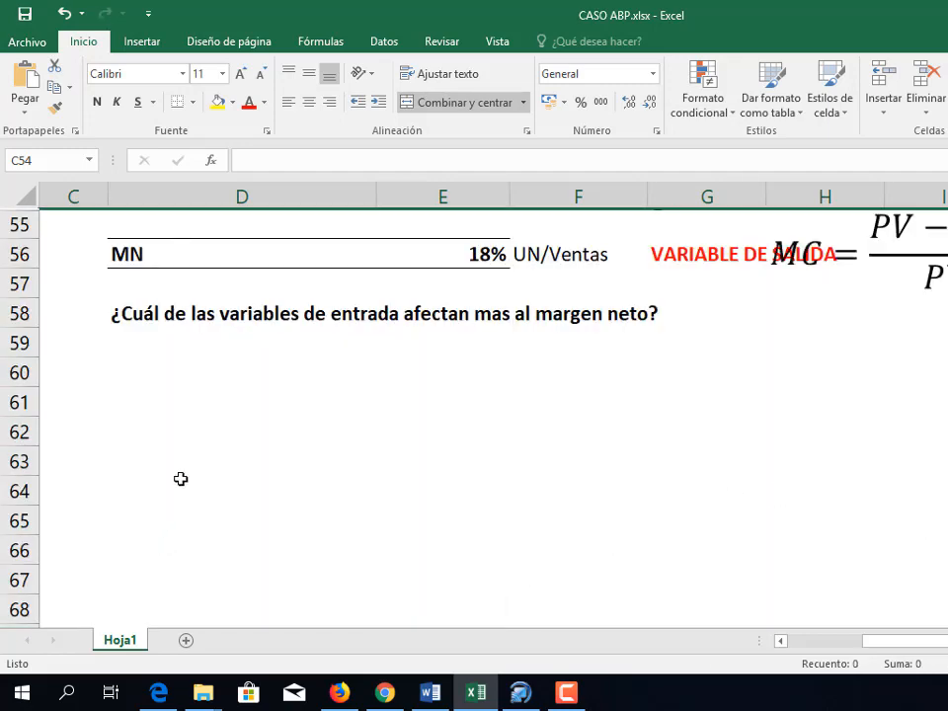
pyautogui.scroll(3, 207, 430)
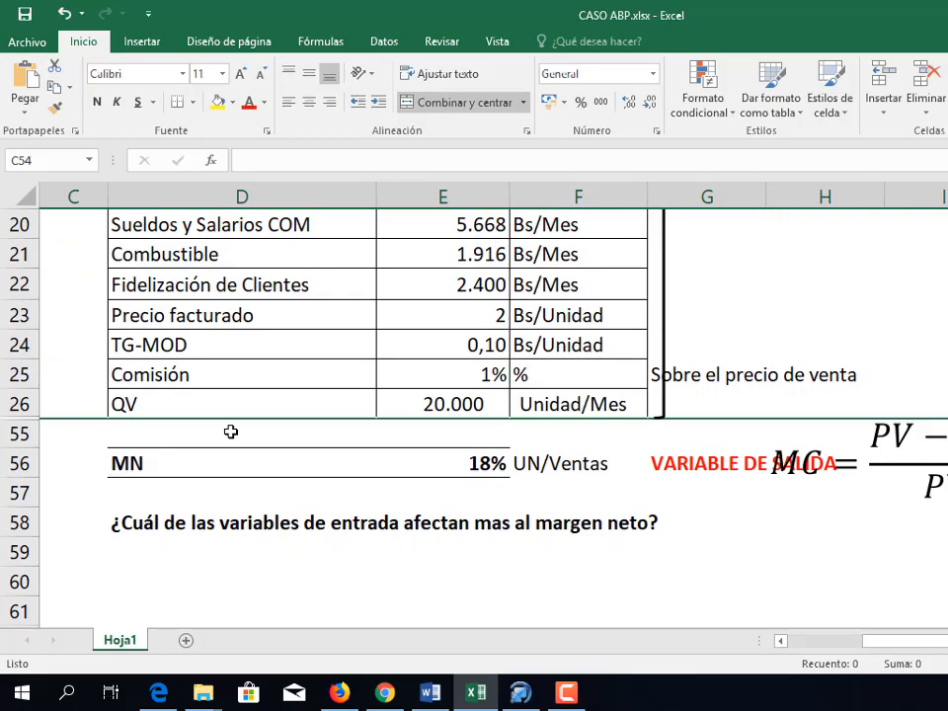
# Review the input variables table, the net margin row (MN) and the question in row 58
pyautogui.scroll(4, 344, 404)
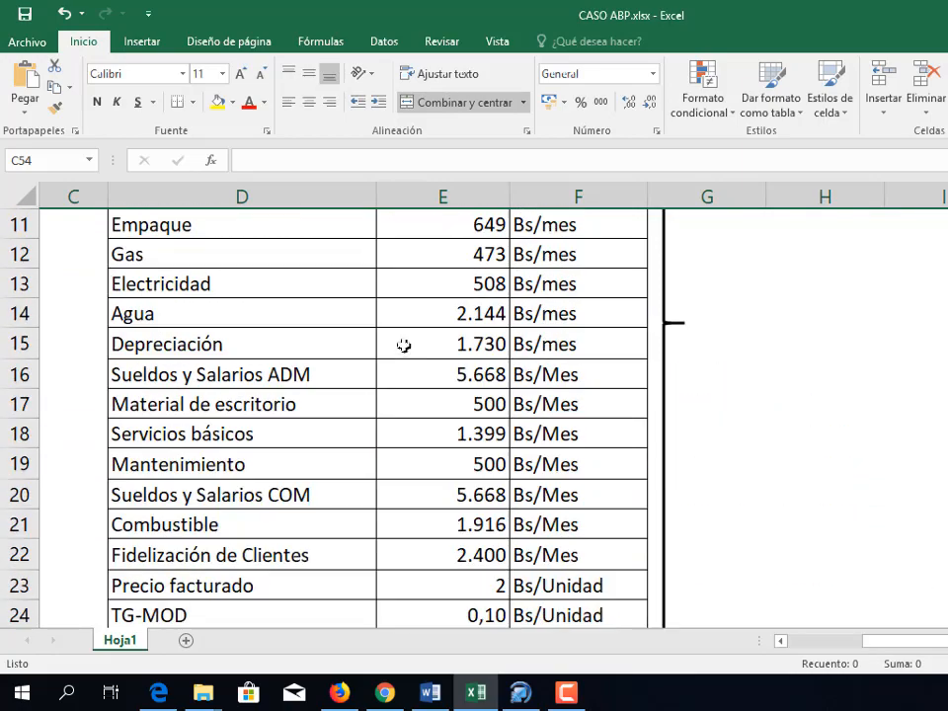
pyautogui.scroll(3, 193, 250)
pyautogui.moveTo(191, 250); pyautogui.dragTo(572, 611)
pyautogui.scroll(-3, 450, 577)
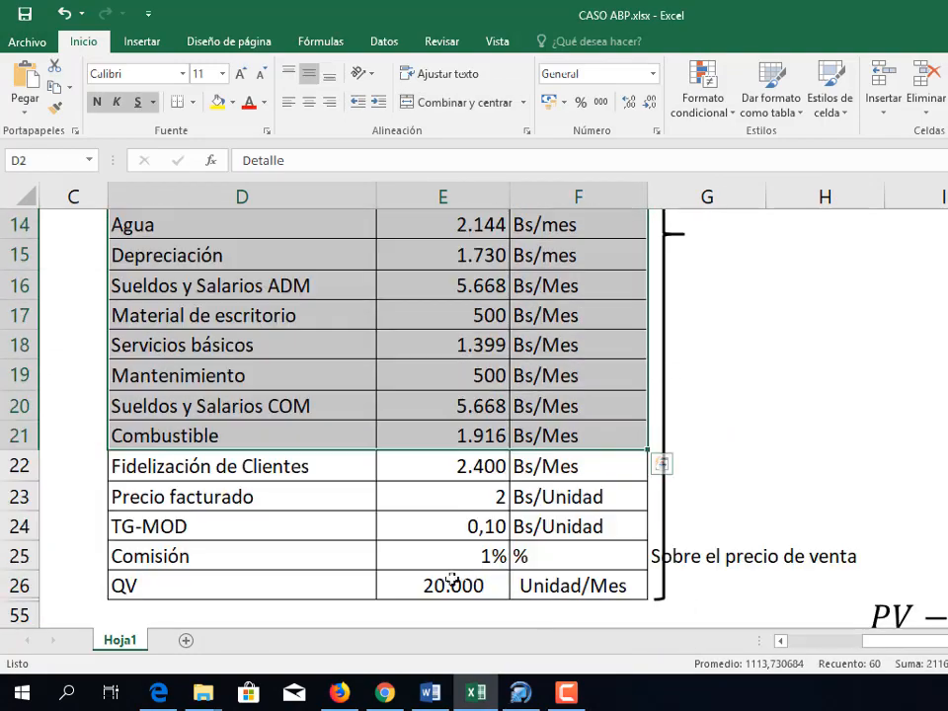
pyautogui.scroll(-1, 347, 581)
pyautogui.moveTo(168, 464); pyautogui.dragTo(450, 466)
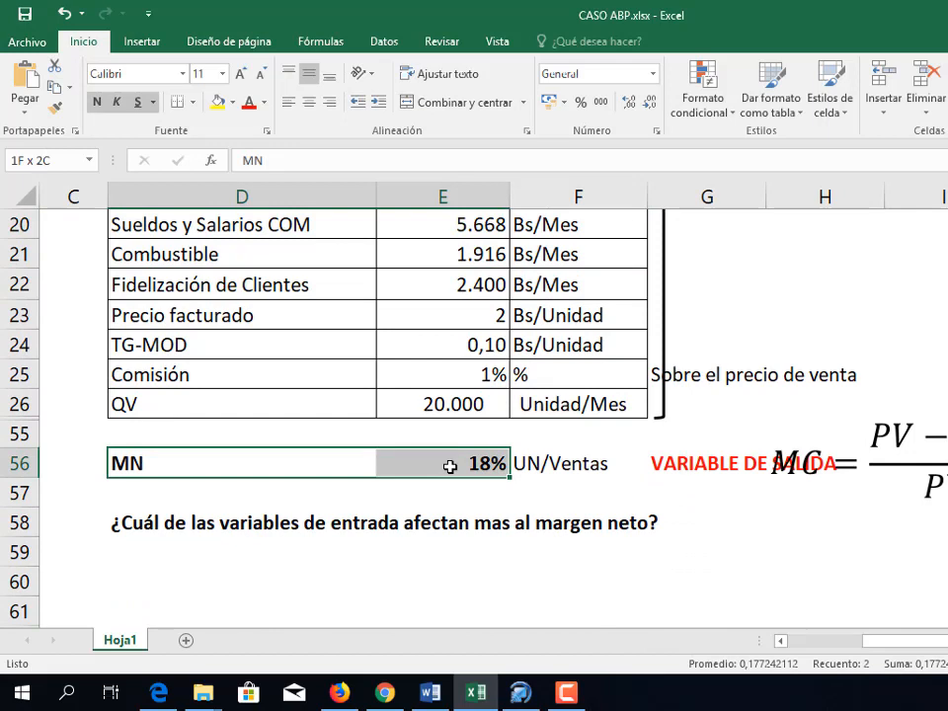
pyautogui.moveTo(450, 466); pyautogui.dragTo(450, 466)
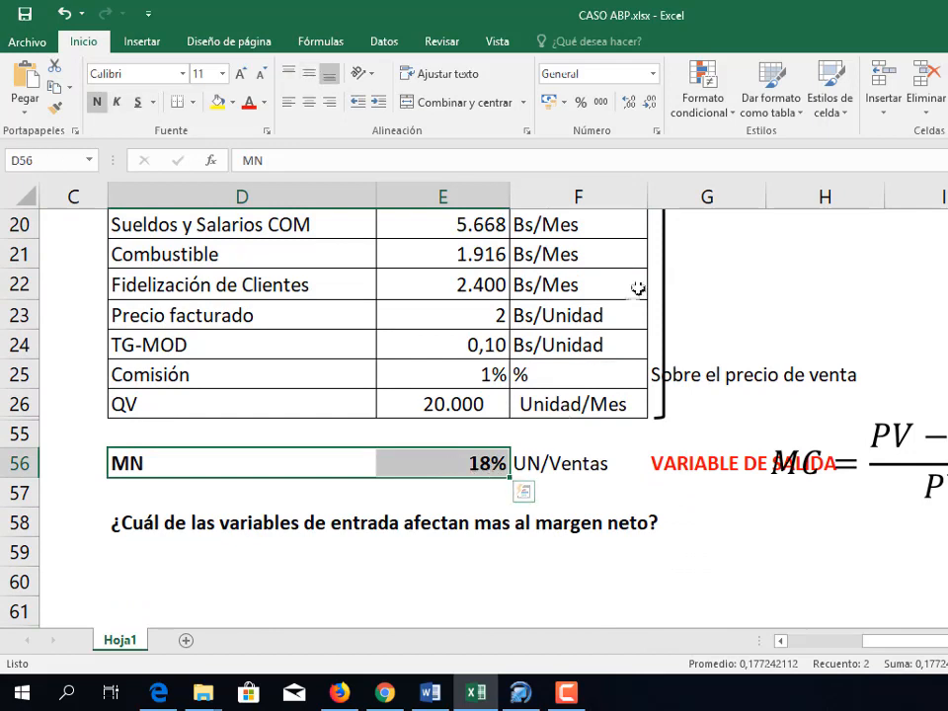
pyautogui.click(353, 549)
pyautogui.click(458, 464)
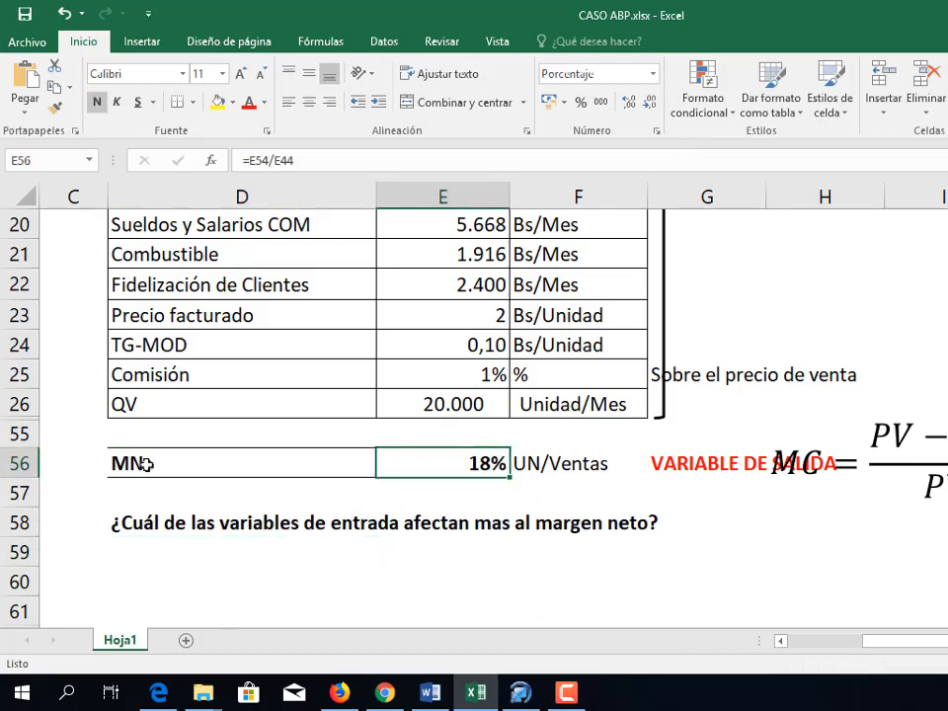
pyautogui.moveTo(209, 470); pyautogui.dragTo(464, 464)
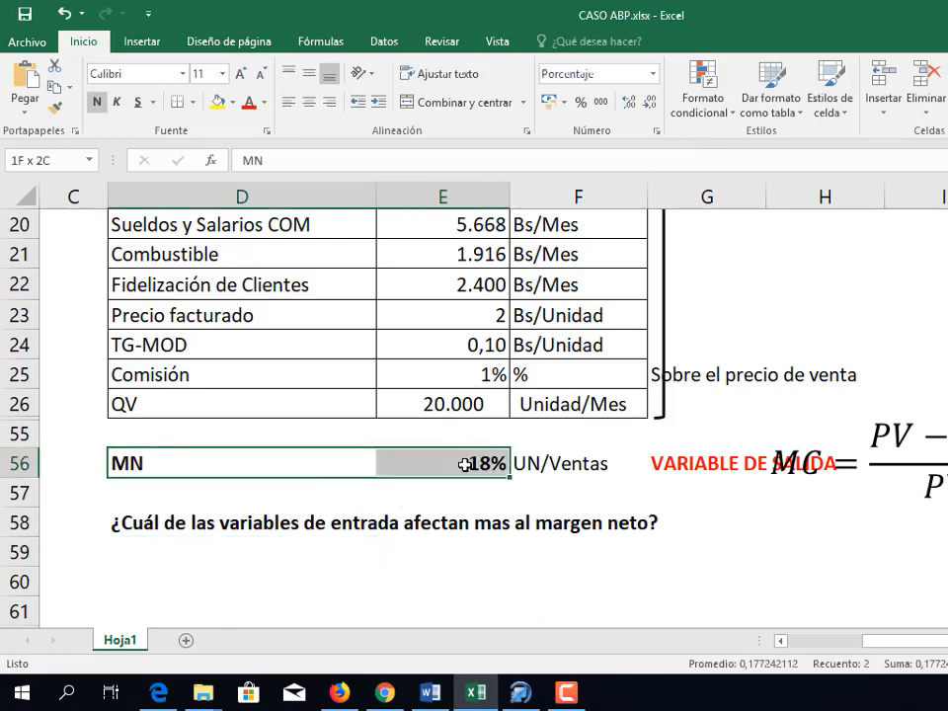
pyautogui.moveTo(464, 464); pyautogui.dragTo(464, 464)
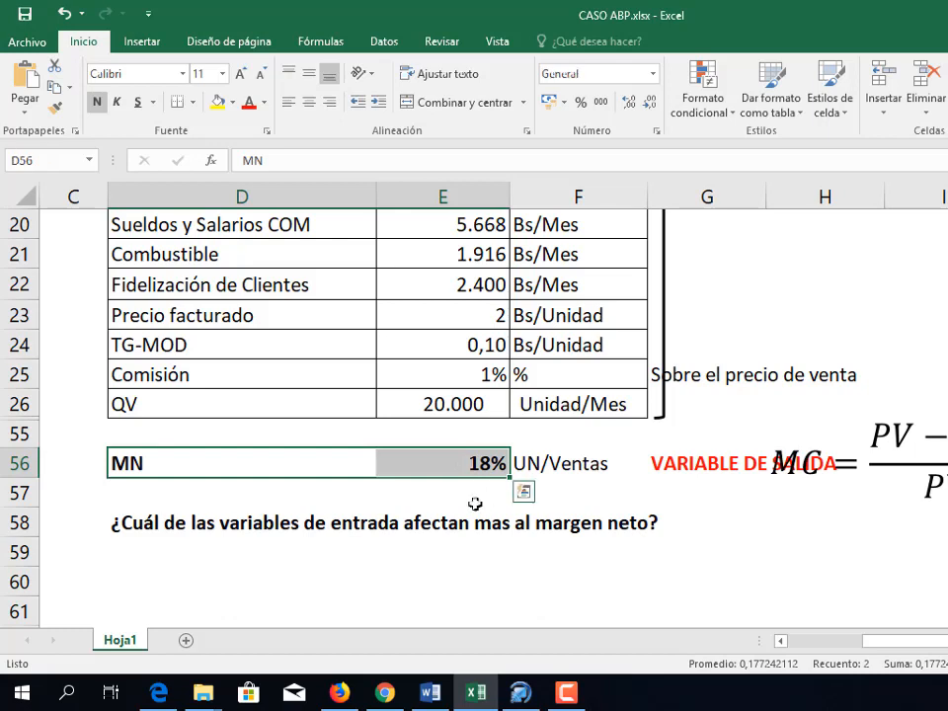
pyautogui.click(464, 523)
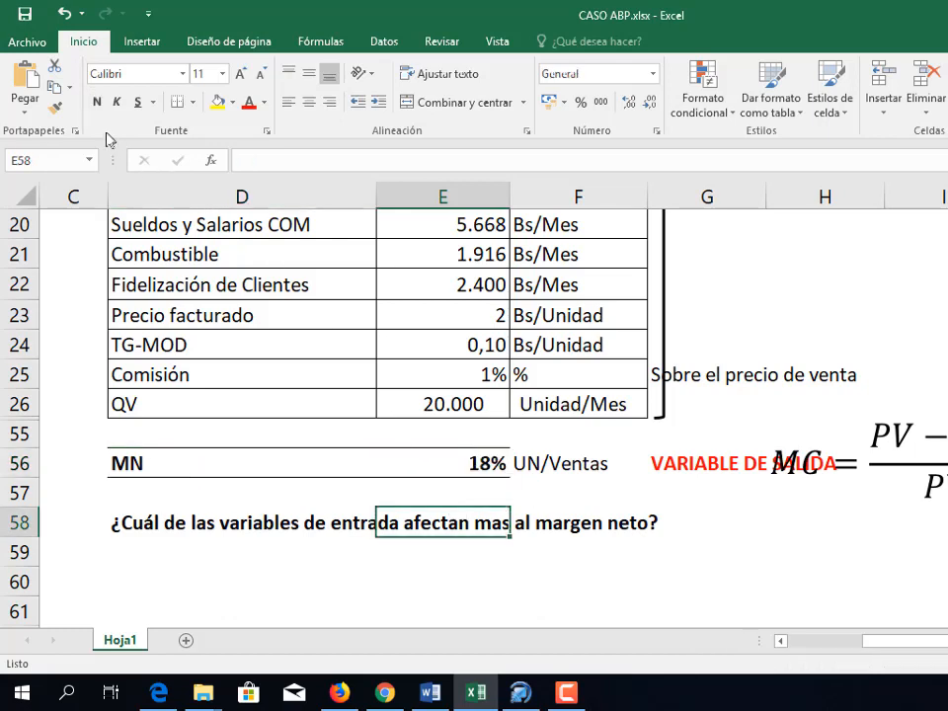
# Enable the Crystal Ball COM add-in through the Excel options and dismiss its welcome window
pyautogui.click(44, 49)
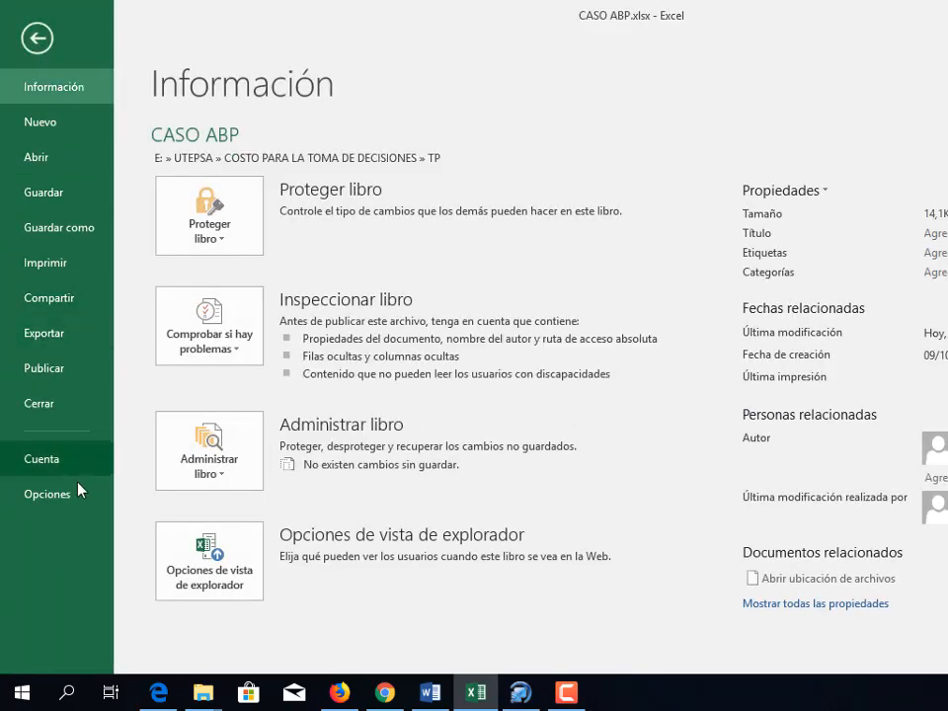
pyautogui.click(66, 498)
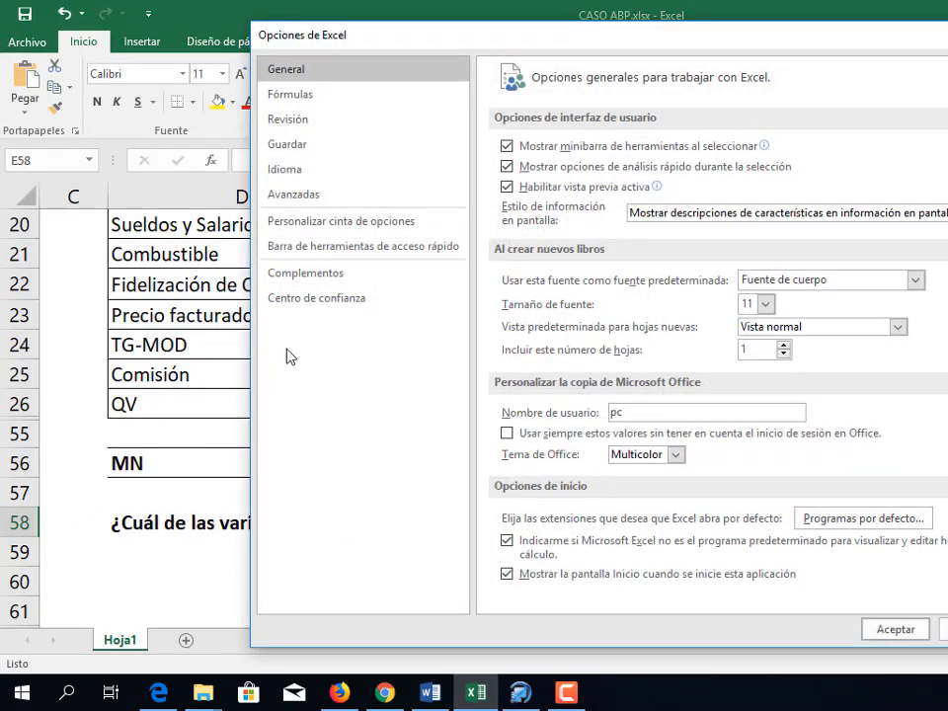
pyautogui.click(323, 276)
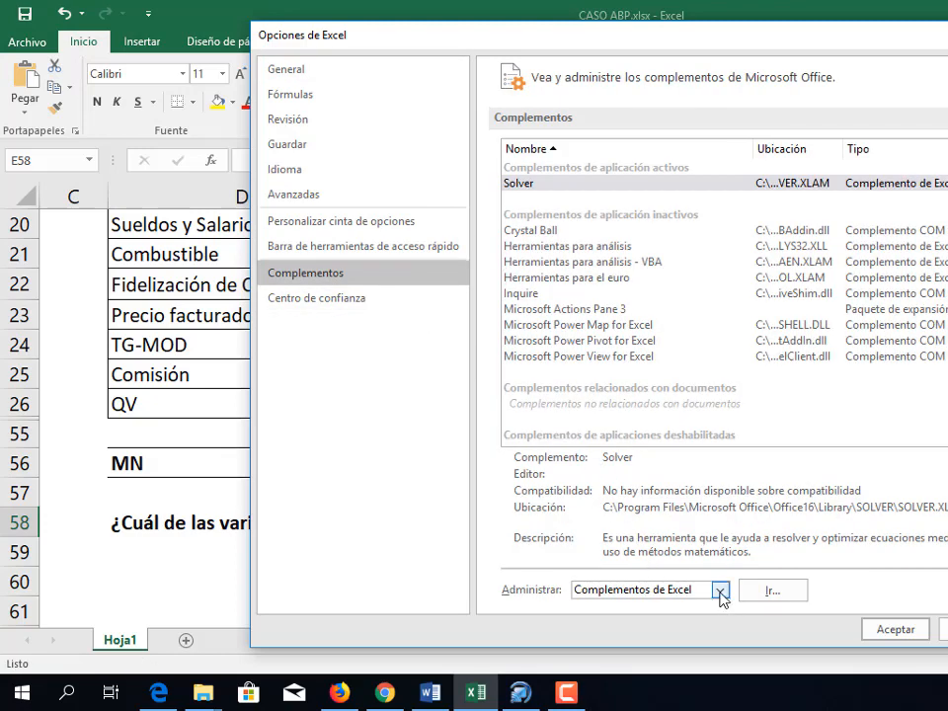
pyautogui.click(721, 590)
pyautogui.click(671, 517)
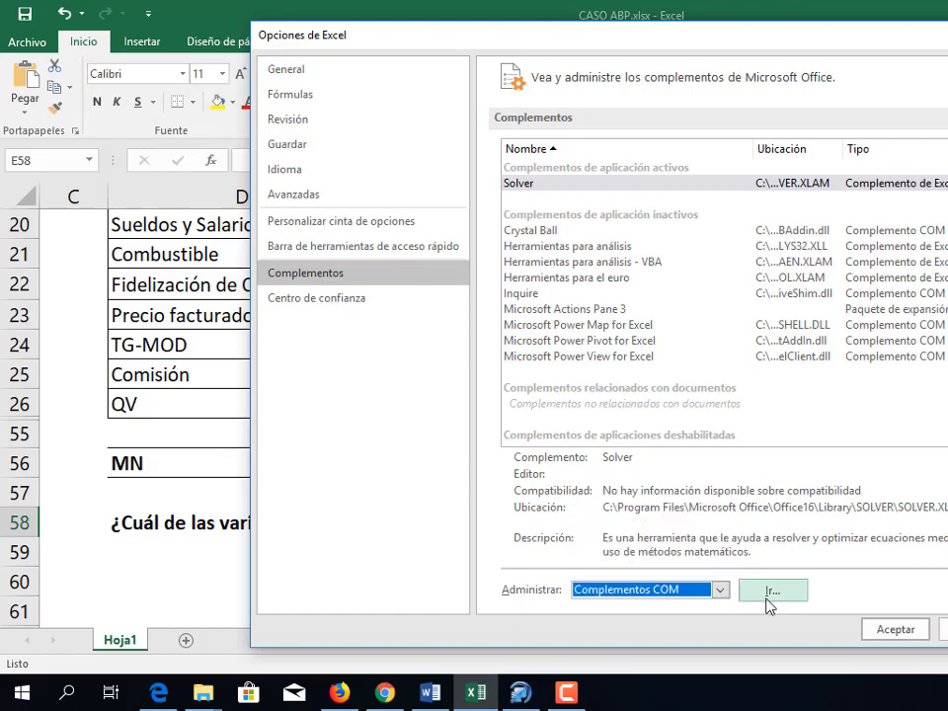
pyautogui.click(771, 593)
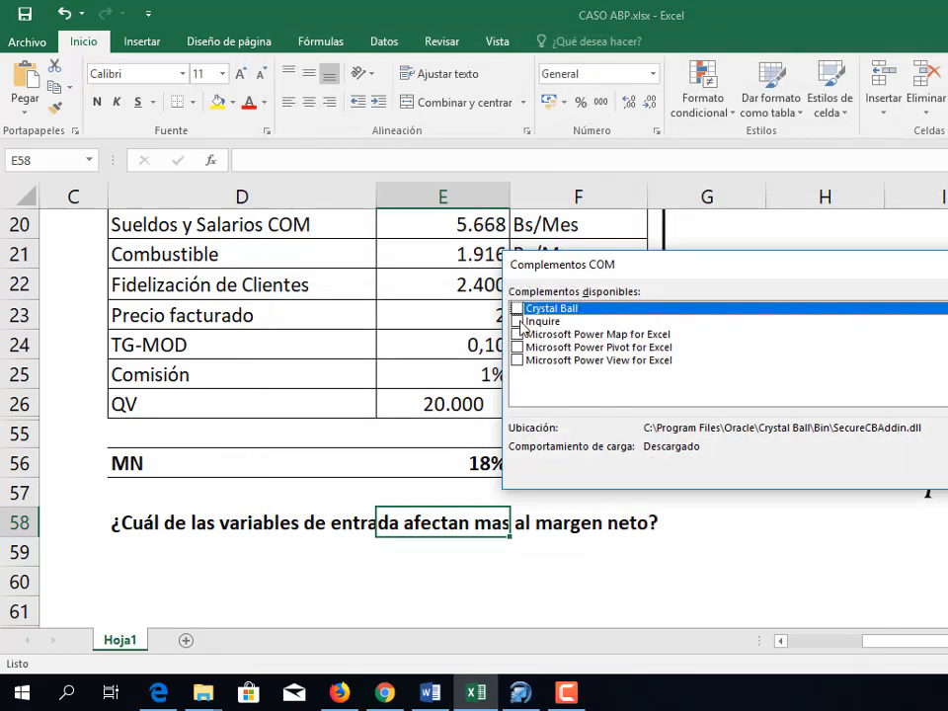
pyautogui.click(516, 308)
pyautogui.click(946, 308)
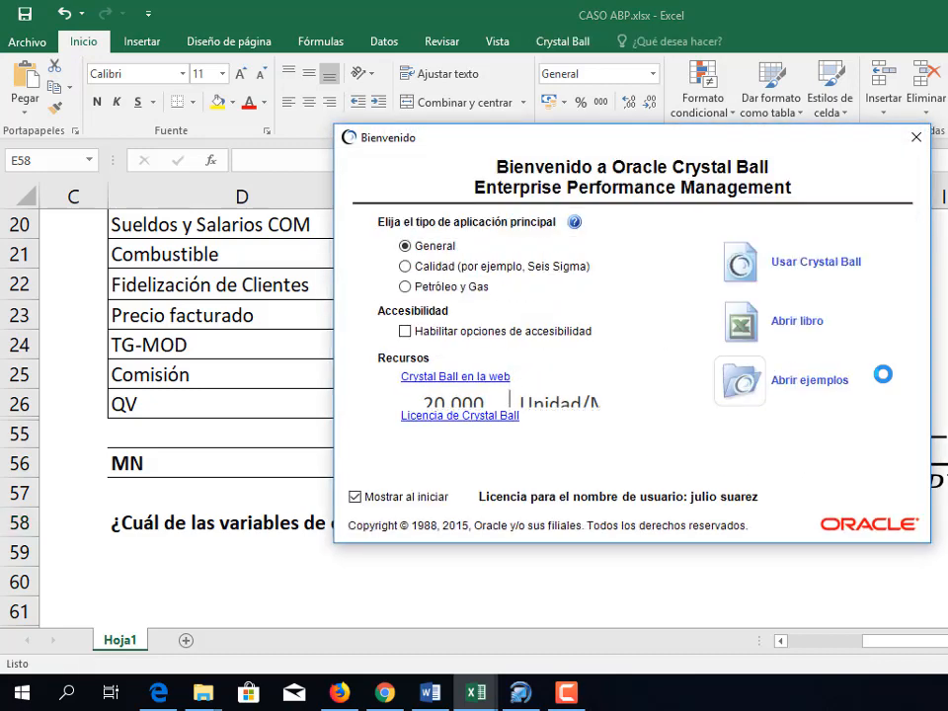
pyautogui.click(916, 138)
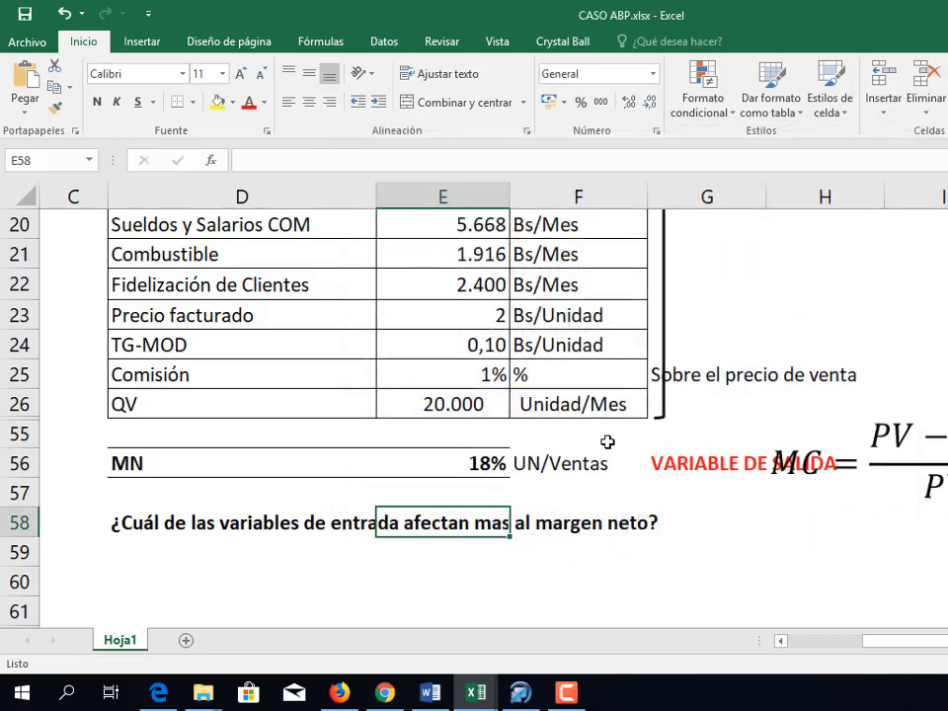
# Start a Crystal Ball Tornado analysis with the net margin cell E56 as the target cell
pyautogui.click(560, 49)
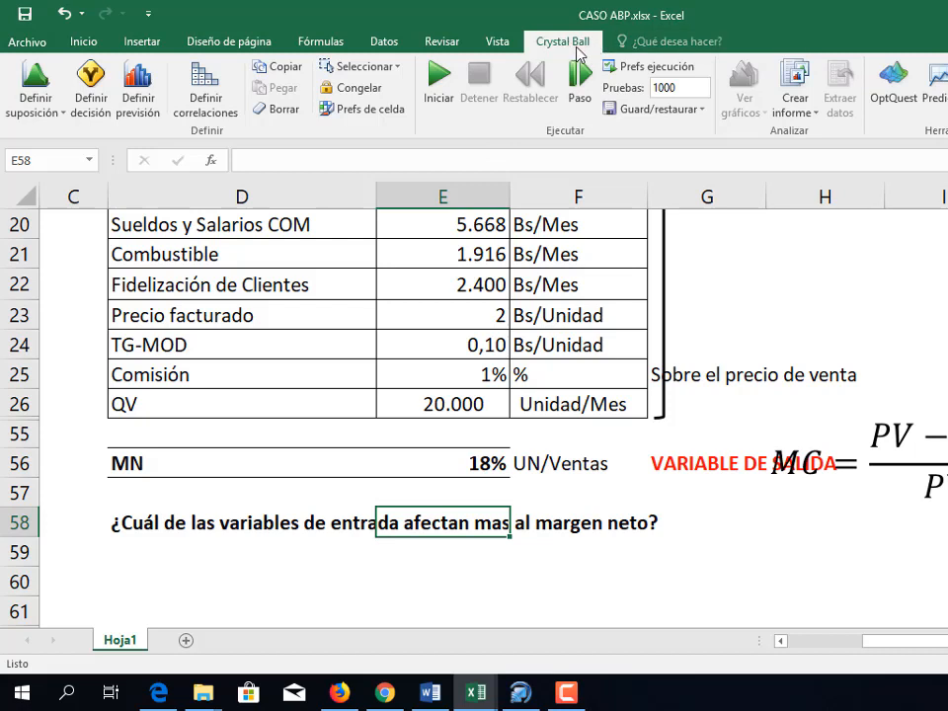
pyautogui.click(489, 460)
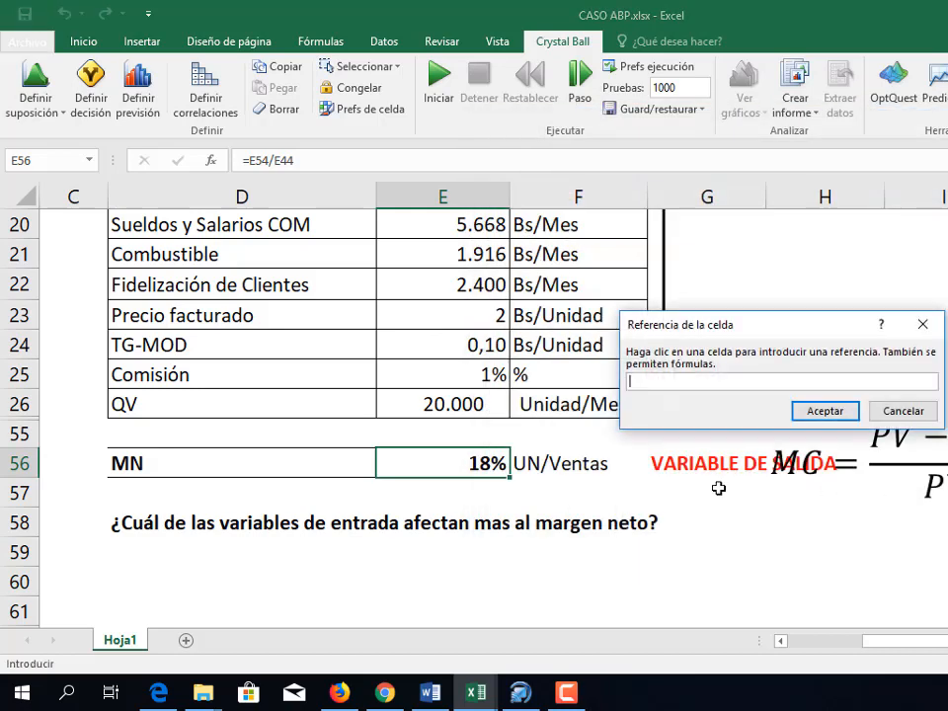
pyautogui.click(466, 465)
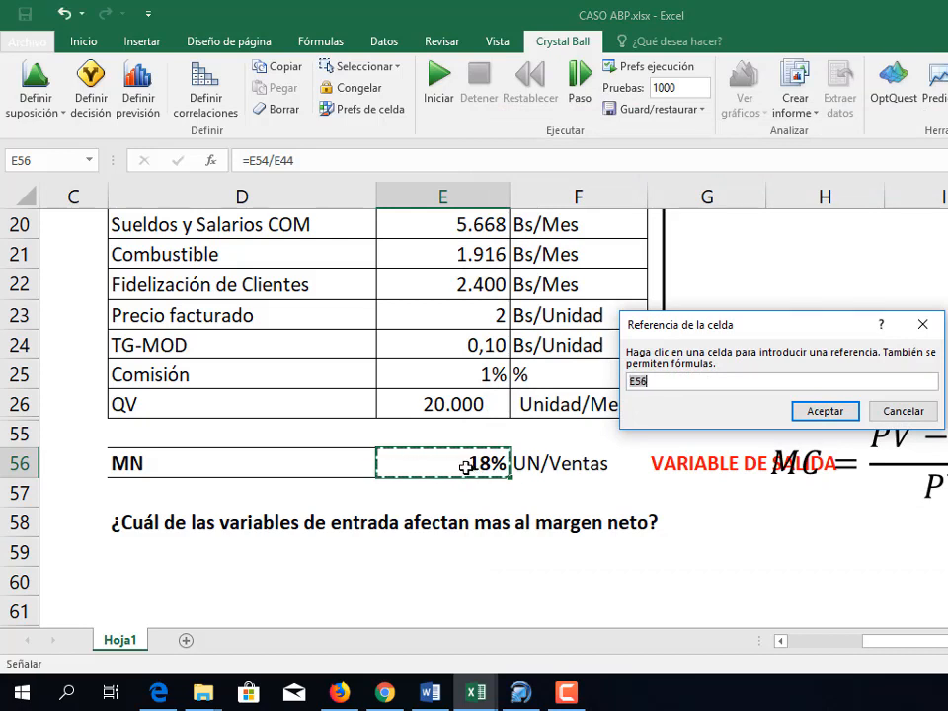
pyautogui.click(822, 415)
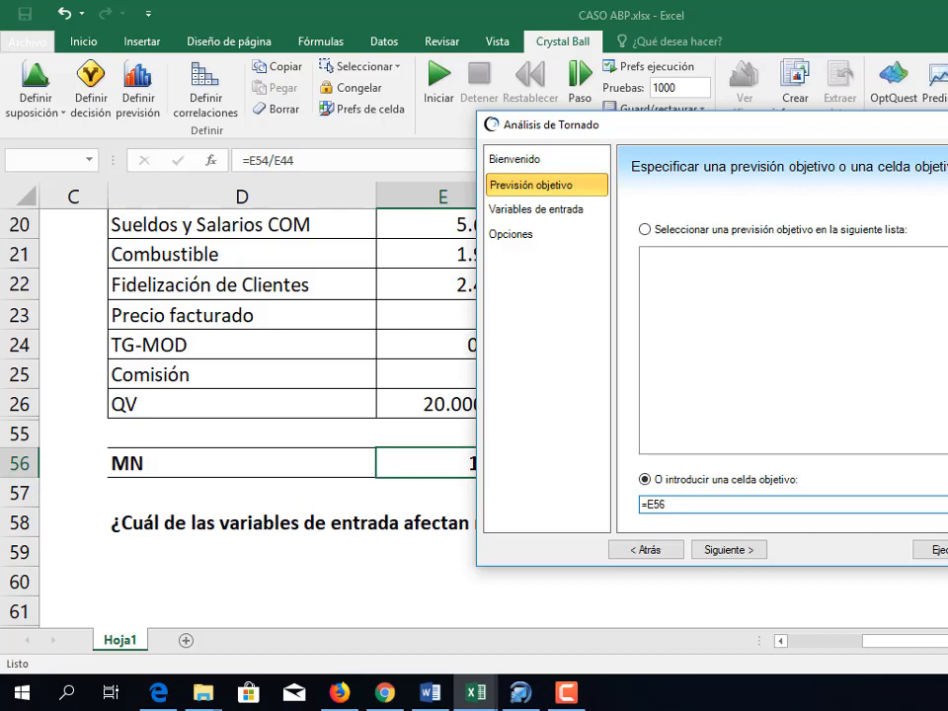
pyautogui.click(745, 553)
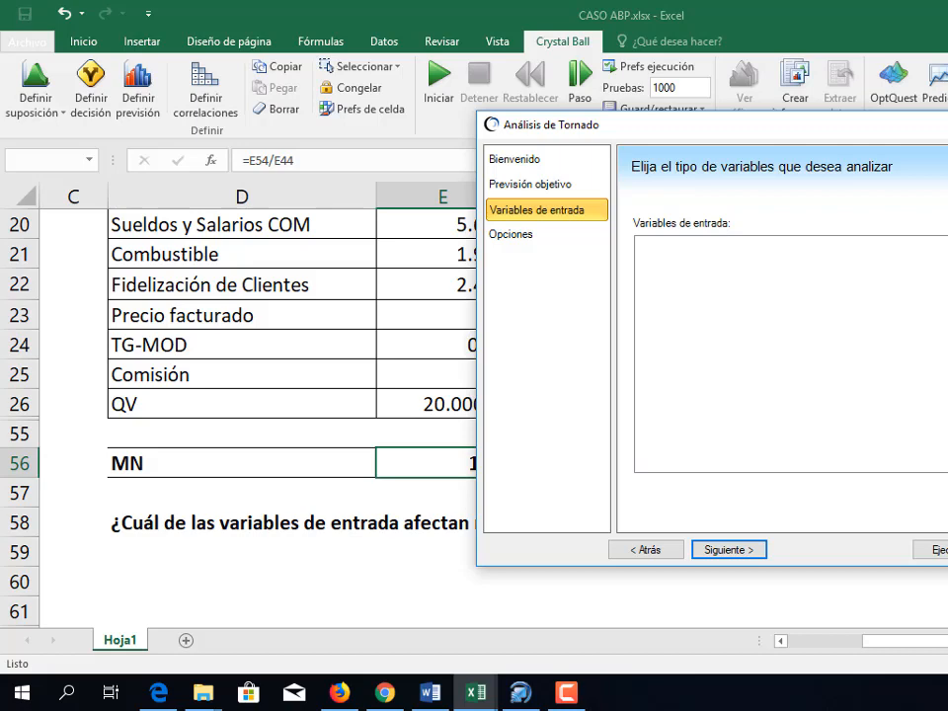
# Add the values in E3:E26 as the Tornado input variables, check the resulting list and proceed to the options
pyautogui.scroll(7, 457, 474)
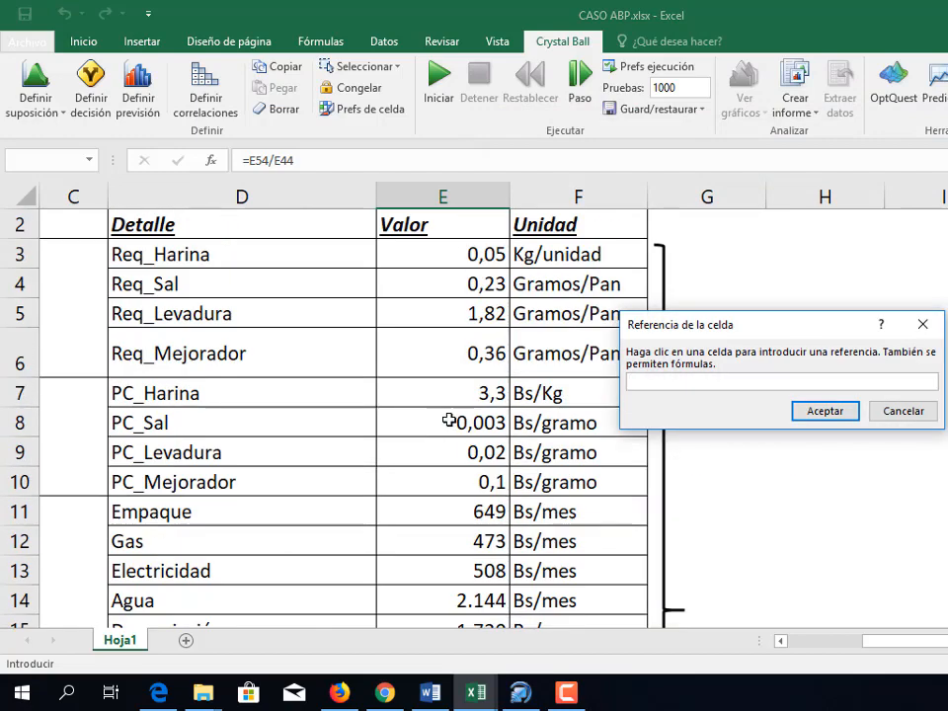
pyautogui.moveTo(474, 284); pyautogui.dragTo(462, 516)
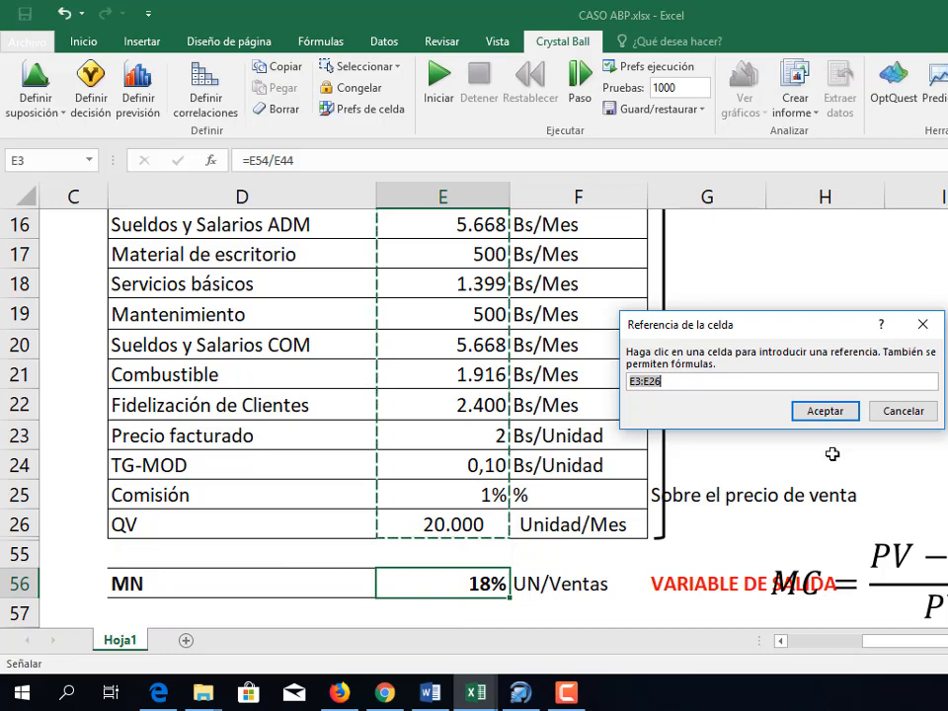
pyautogui.click(827, 416)
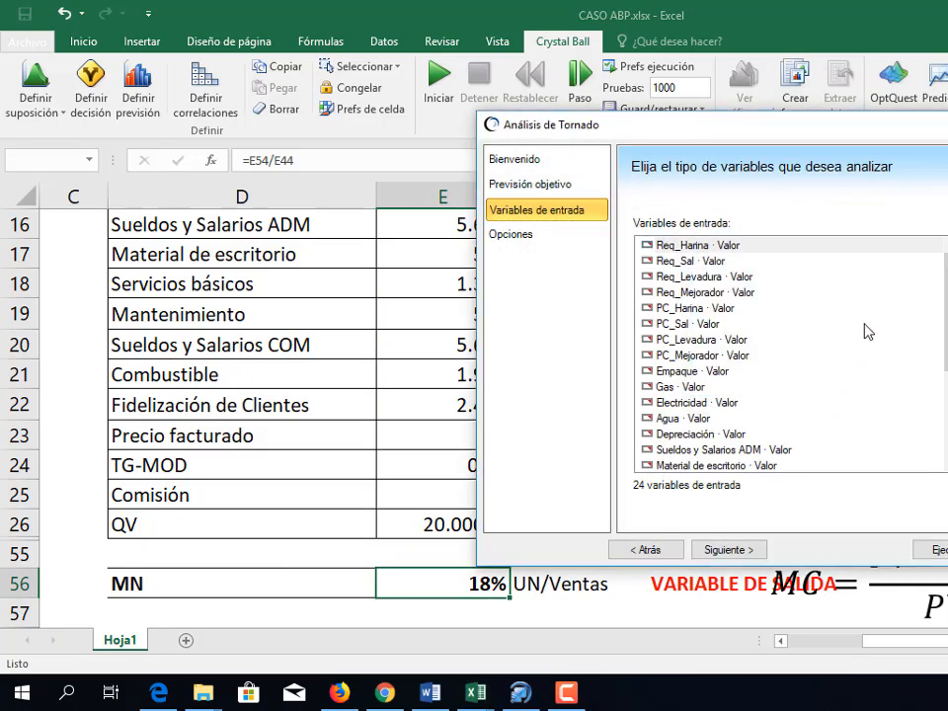
pyautogui.moveTo(945, 306); pyautogui.dragTo(945, 383)
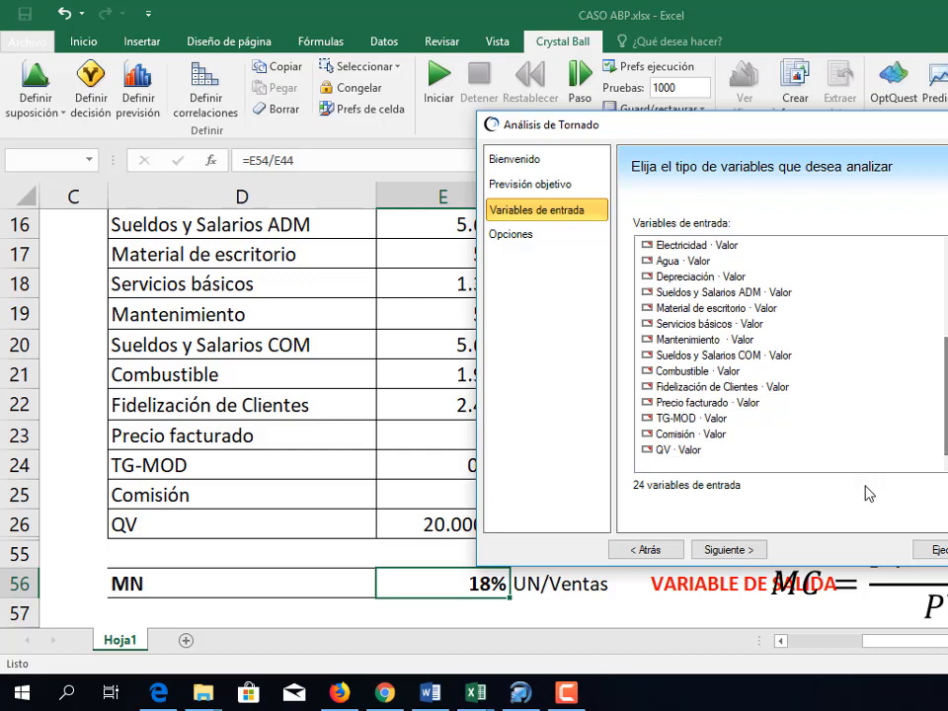
pyautogui.click(759, 551)
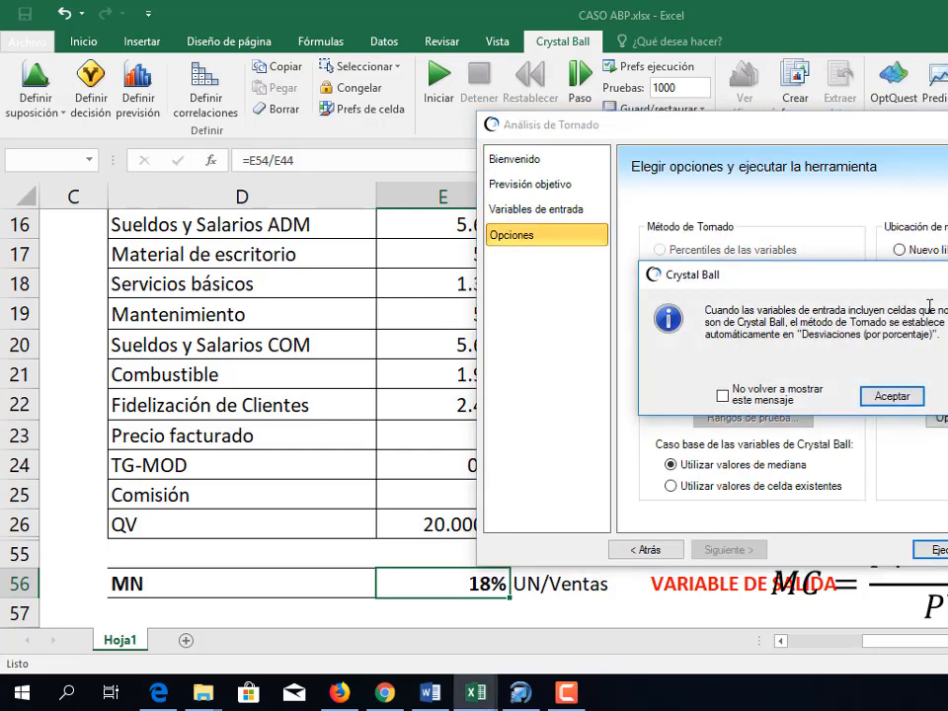
# Run the Tornado analysis using percentage deviations, a test range of -10% to 10% and 5 test points
pyautogui.press('Return')
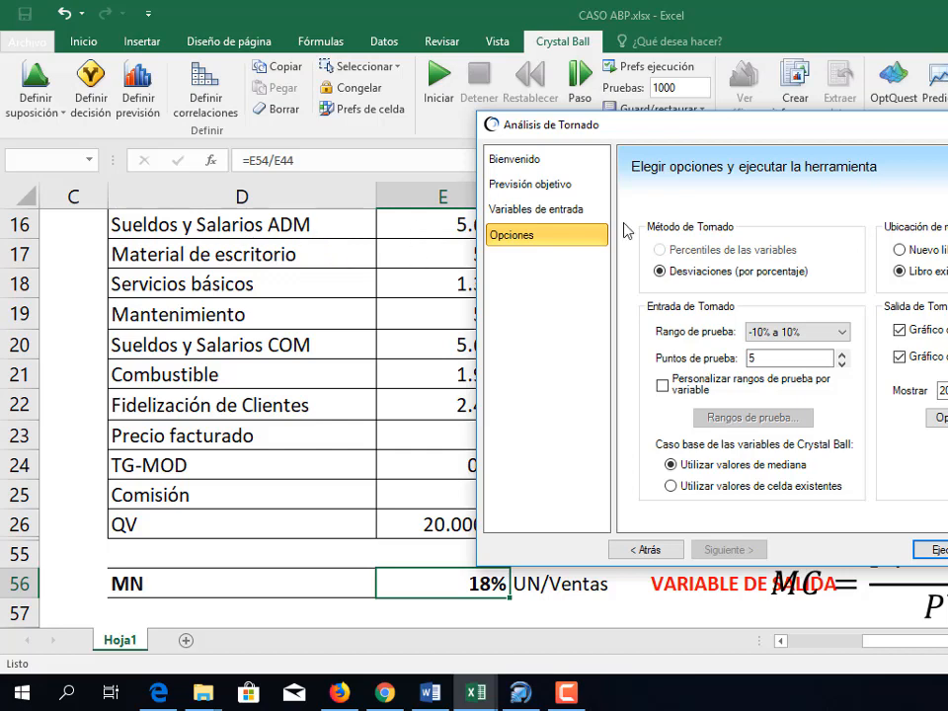
pyautogui.moveTo(883, 143); pyautogui.dragTo(947, 138)
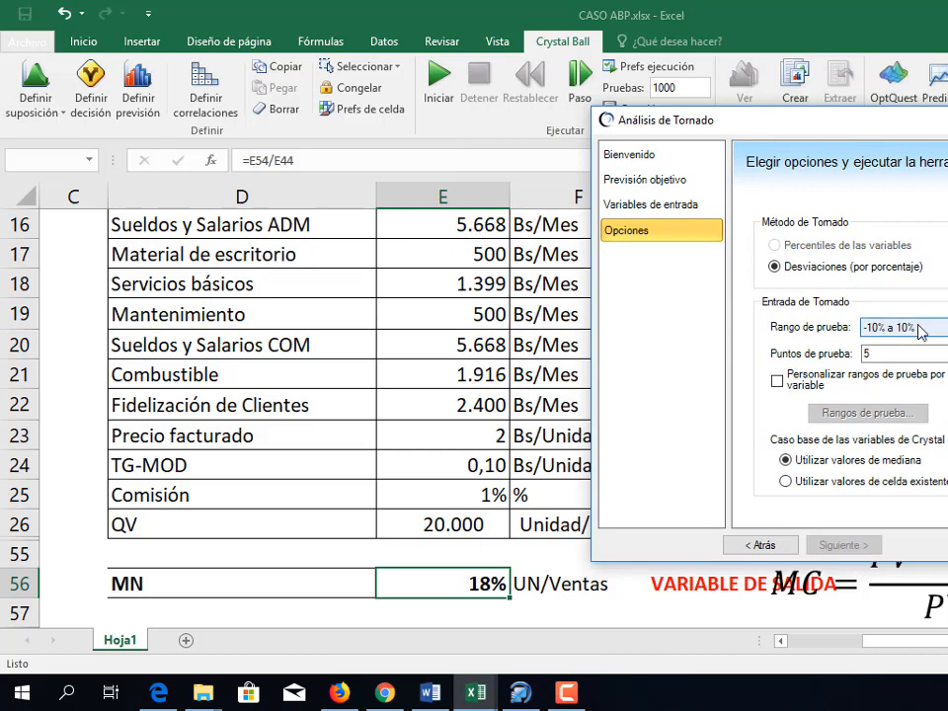
pyautogui.click(865, 332)
pyautogui.press('Delete')
pyautogui.write('-')
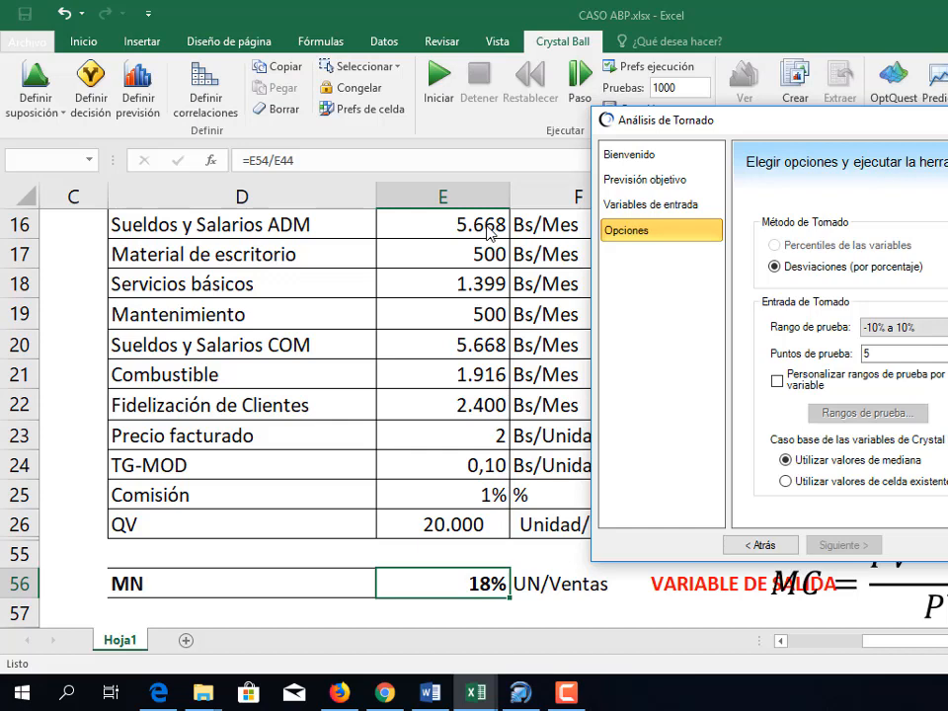
pyautogui.click(878, 355)
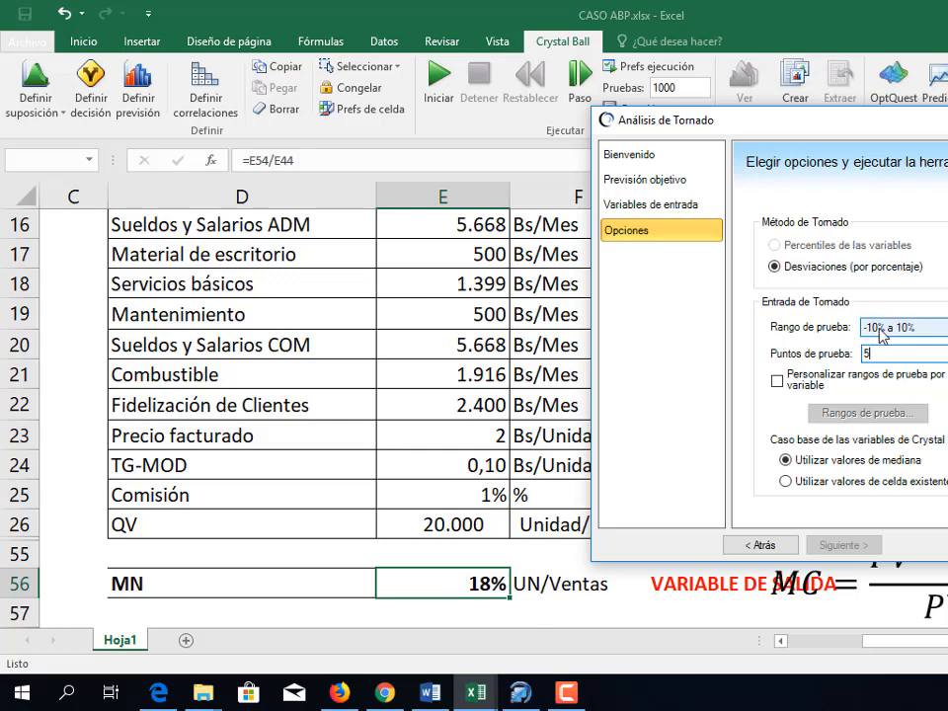
pyautogui.click(893, 352)
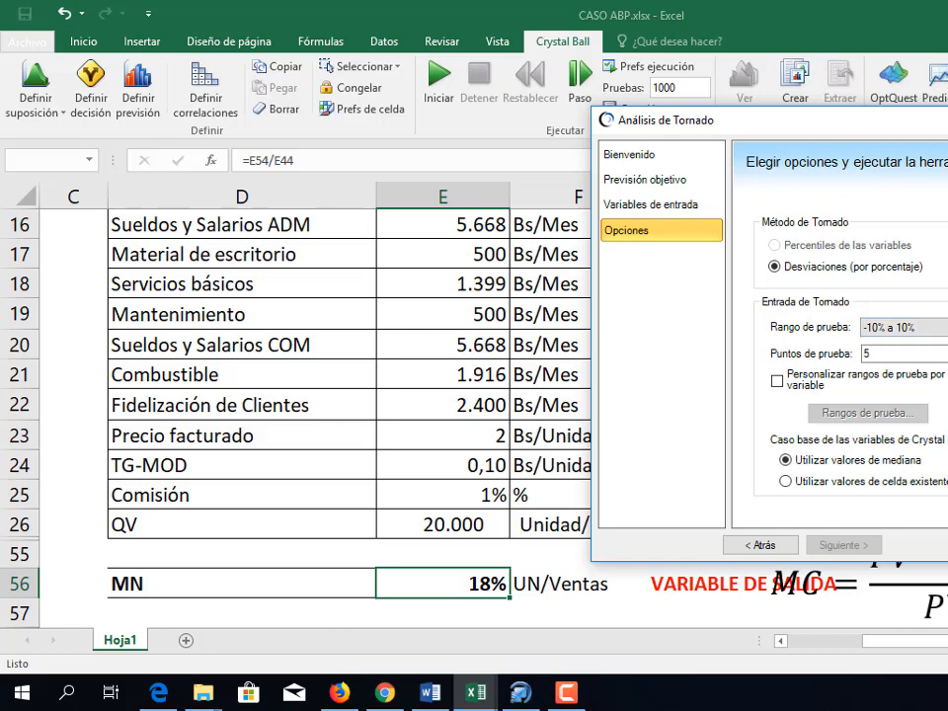
pyautogui.press('Return')
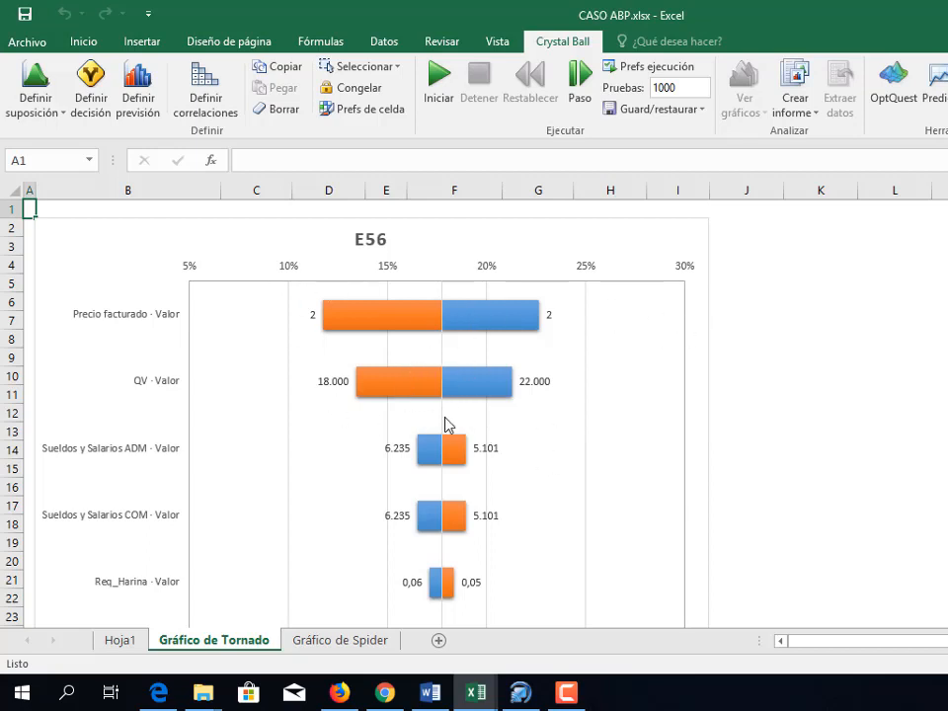
# Change the tornado chart's title to MN
pyautogui.scroll(-7, 447, 424)
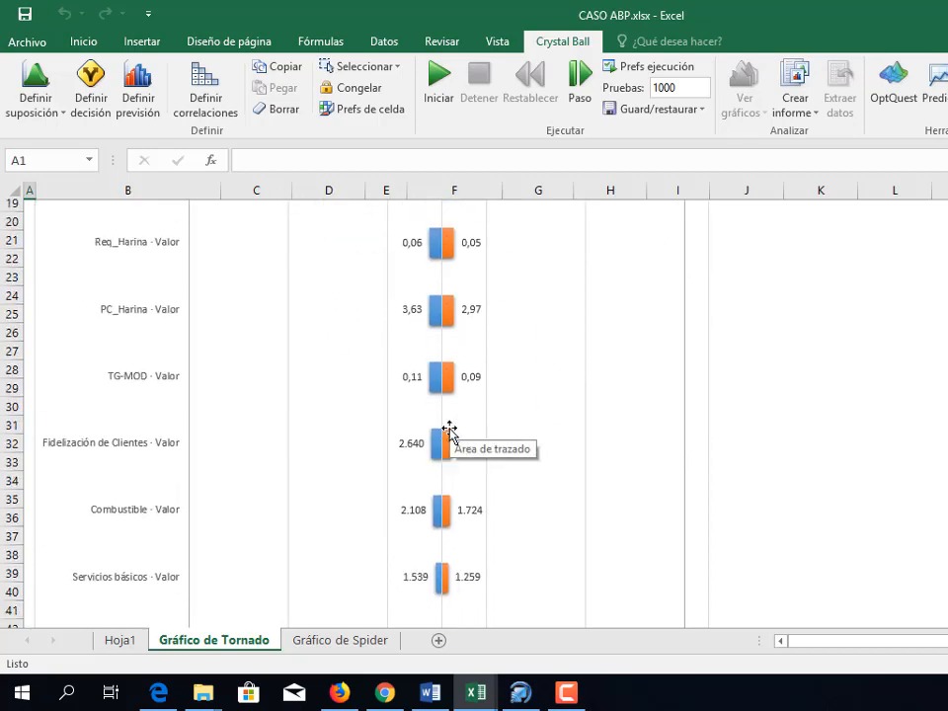
pyautogui.scroll(7, 467, 526)
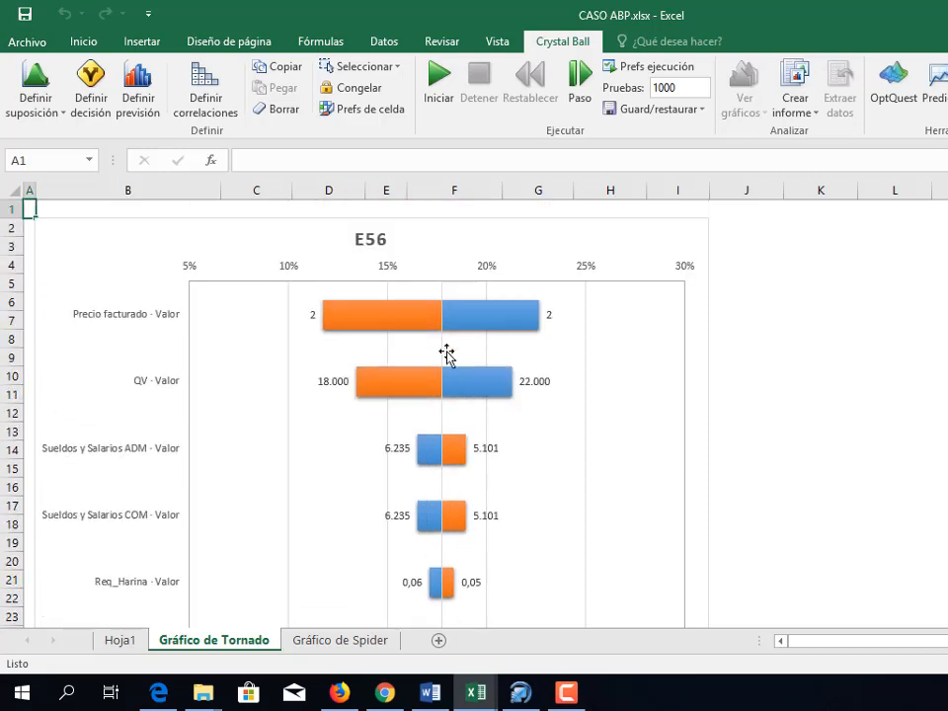
pyautogui.click(362, 243)
pyautogui.doubleClick(368, 243)
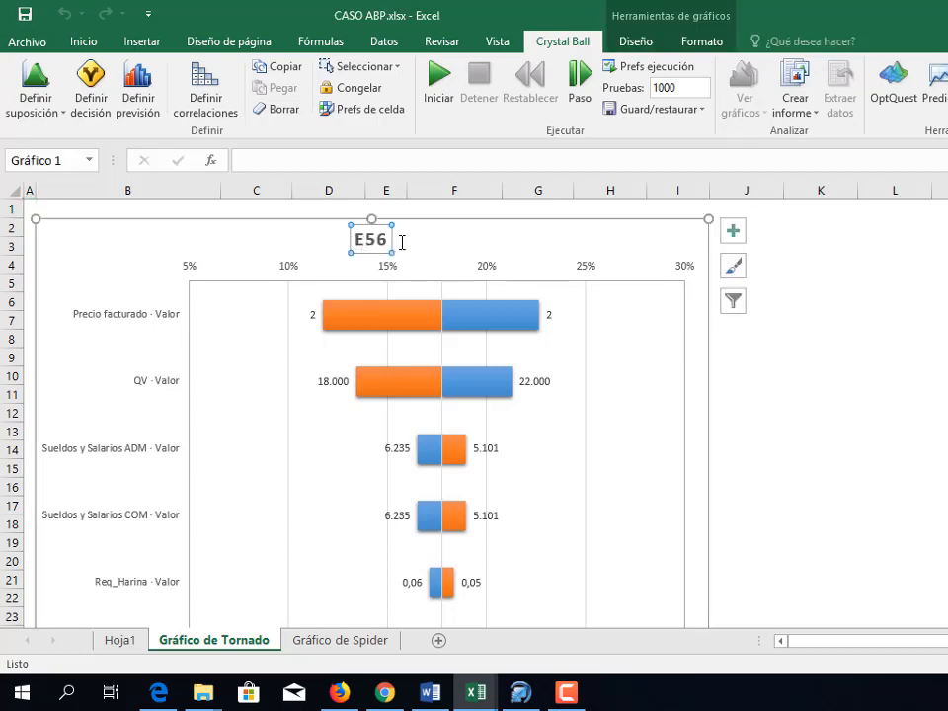
pyautogui.doubleClick(373, 240)
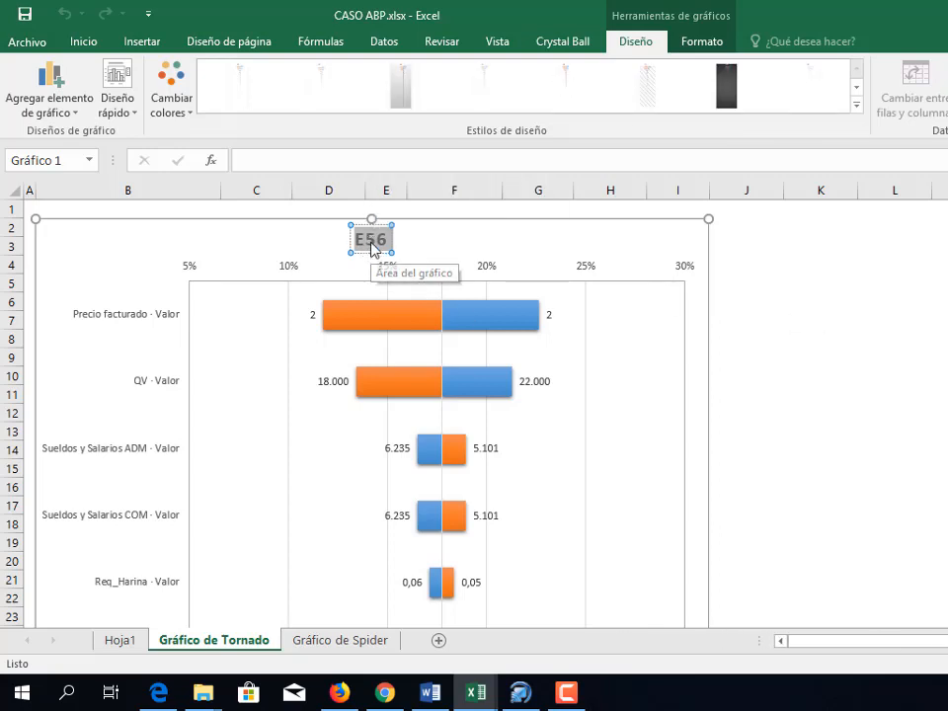
pyautogui.click(358, 235)
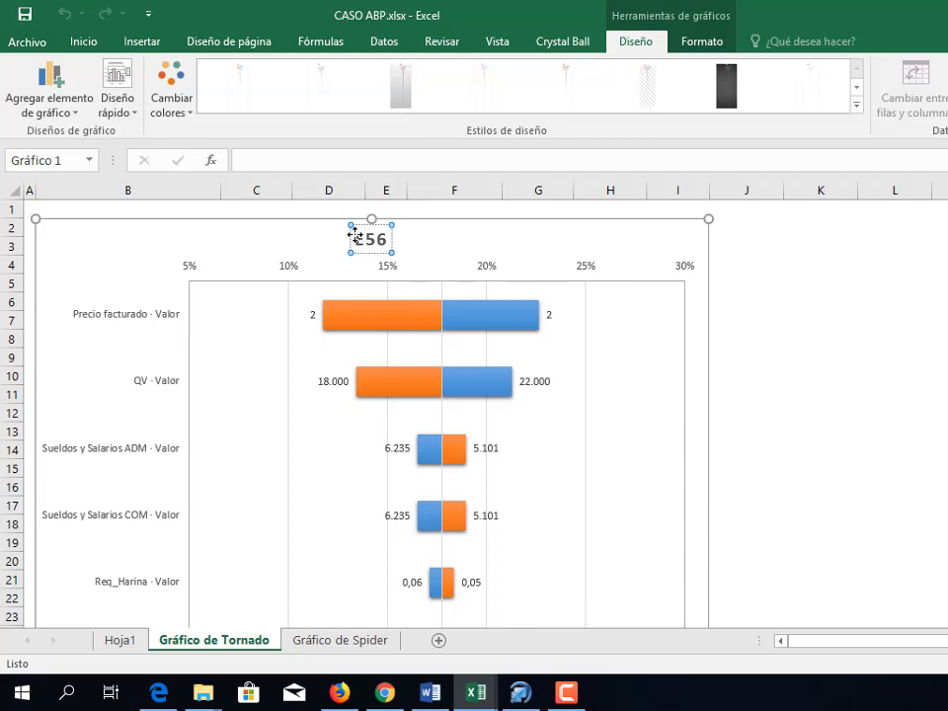
pyautogui.doubleClick(363, 237)
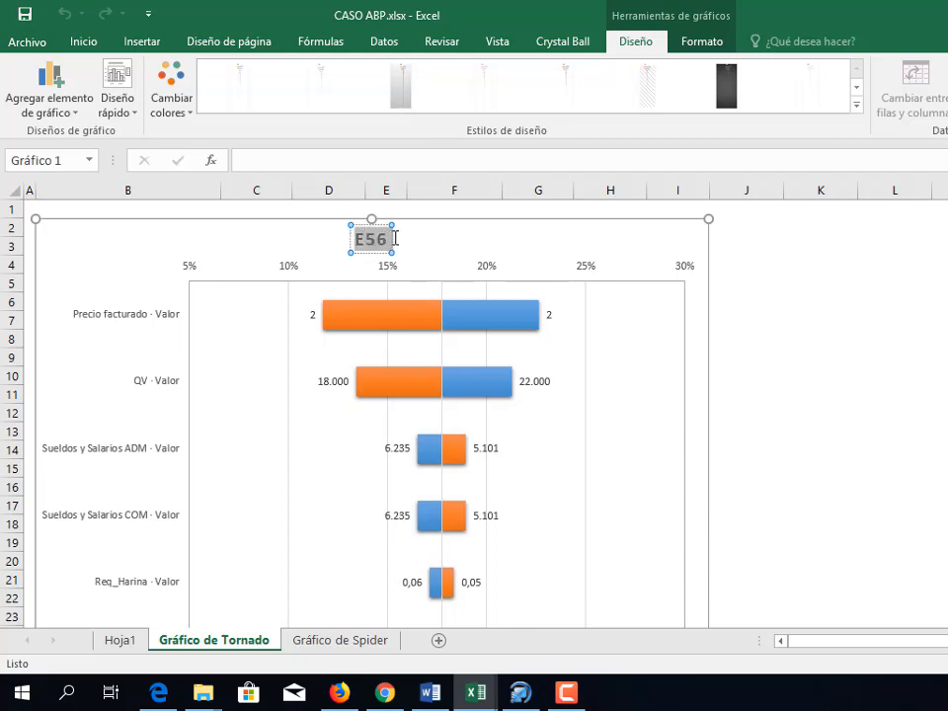
pyautogui.write('MN')
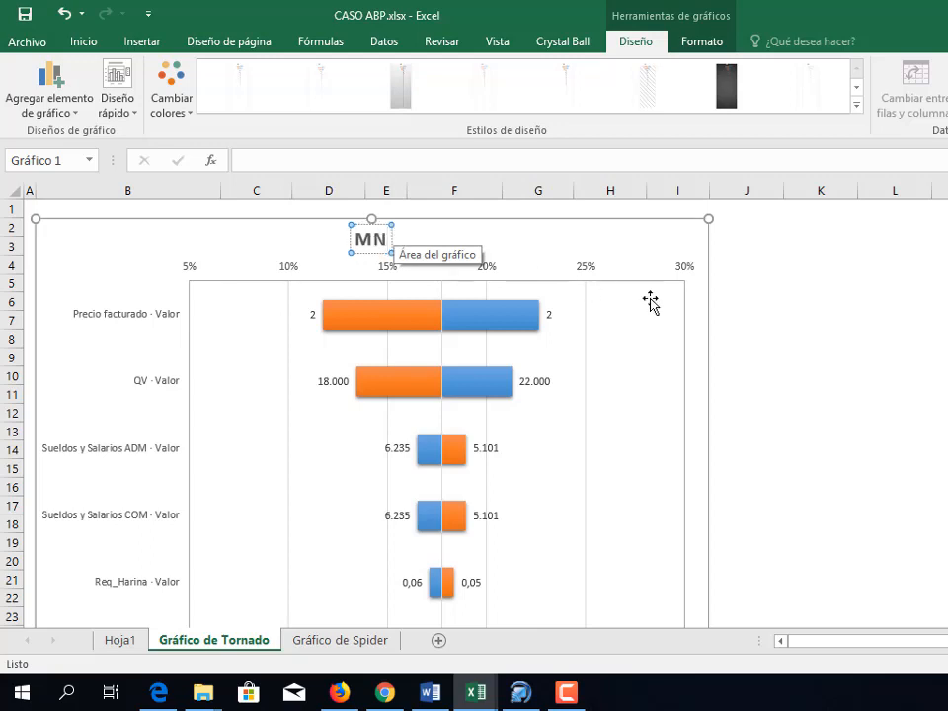
pyautogui.click(821, 303)
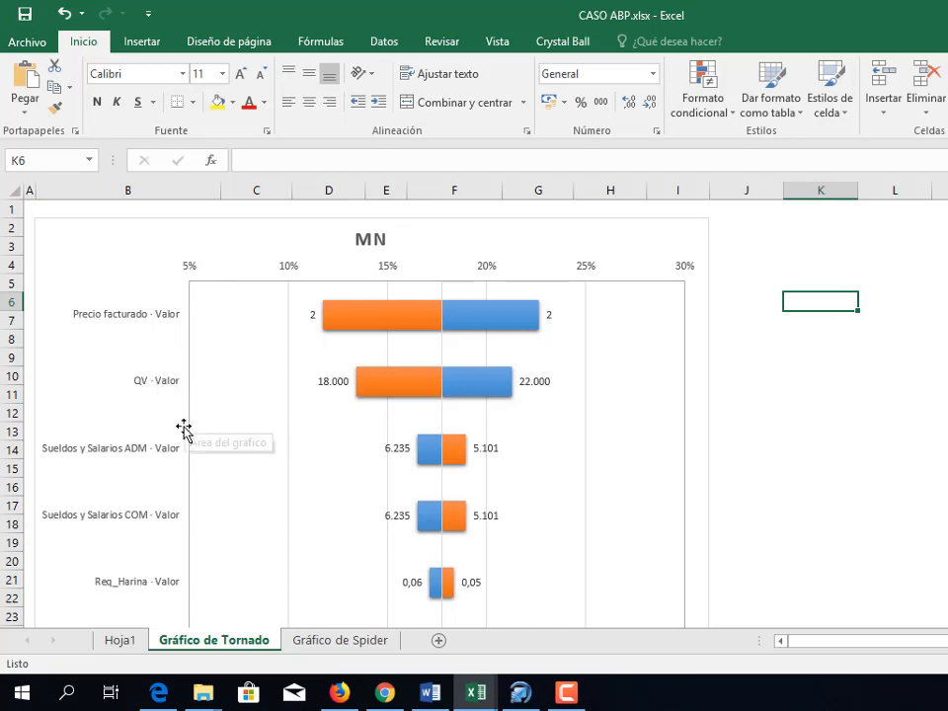
# Examine the order of the input variables in the tornado chart and the upward bar for QV
pyautogui.scroll(-5, 176, 460)
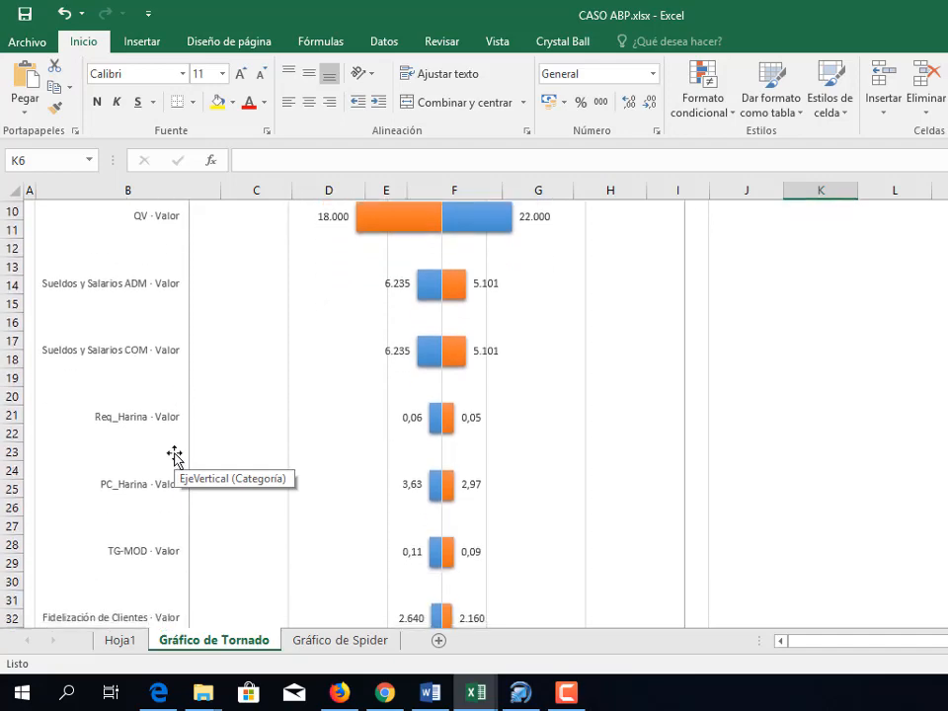
pyautogui.scroll(-6, 175, 460)
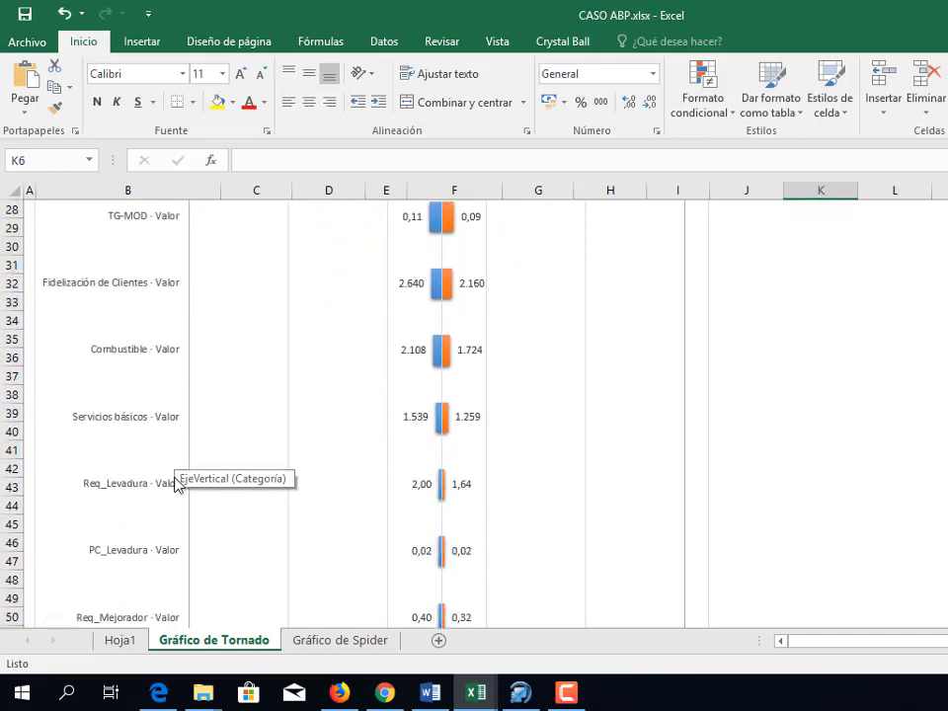
pyautogui.scroll(4, 176, 482)
pyautogui.scroll(7, 175, 478)
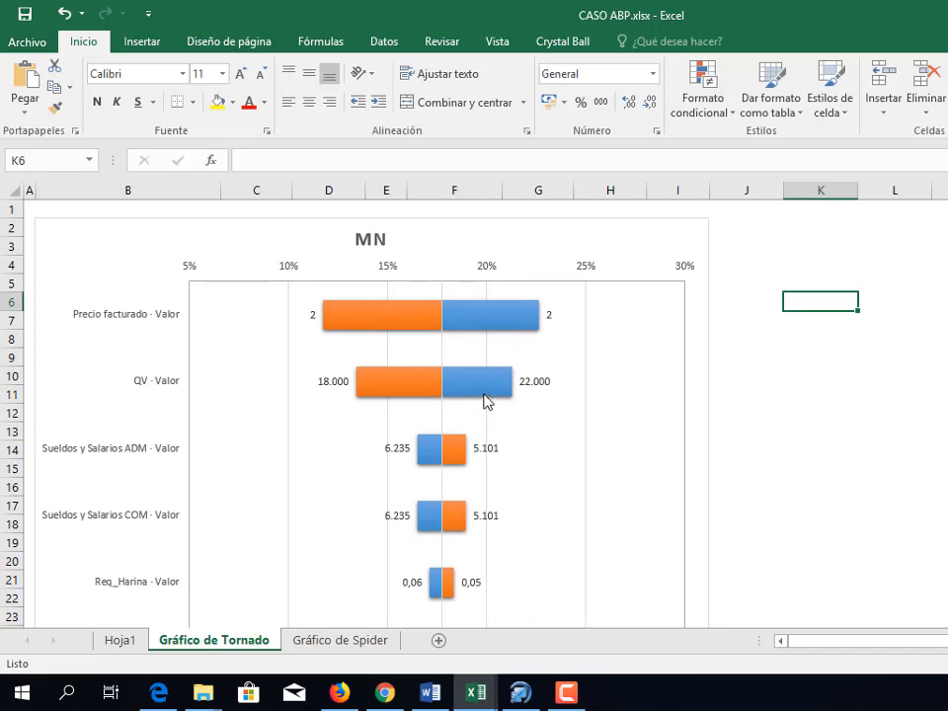
pyautogui.moveTo(485, 400)
pyautogui.click(507, 376)
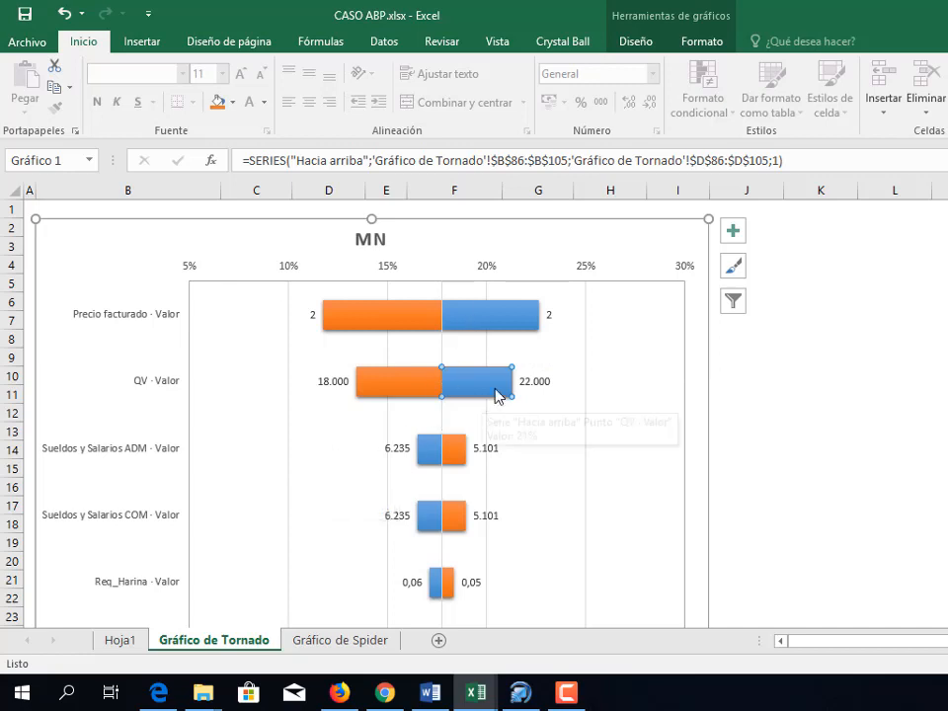
pyautogui.click(812, 355)
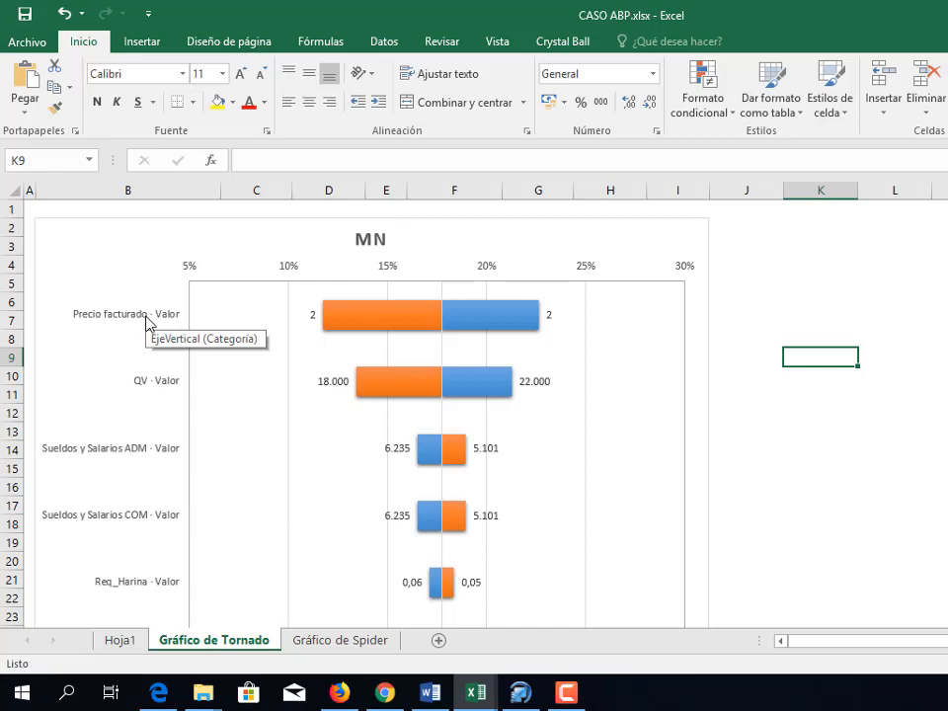
# Compare the tornado bars from Precio facturado down to TG-MOD, including the upward values for Sueldos y Salarios ADM and Req_Harina
pyautogui.scroll(-4, 154, 385)
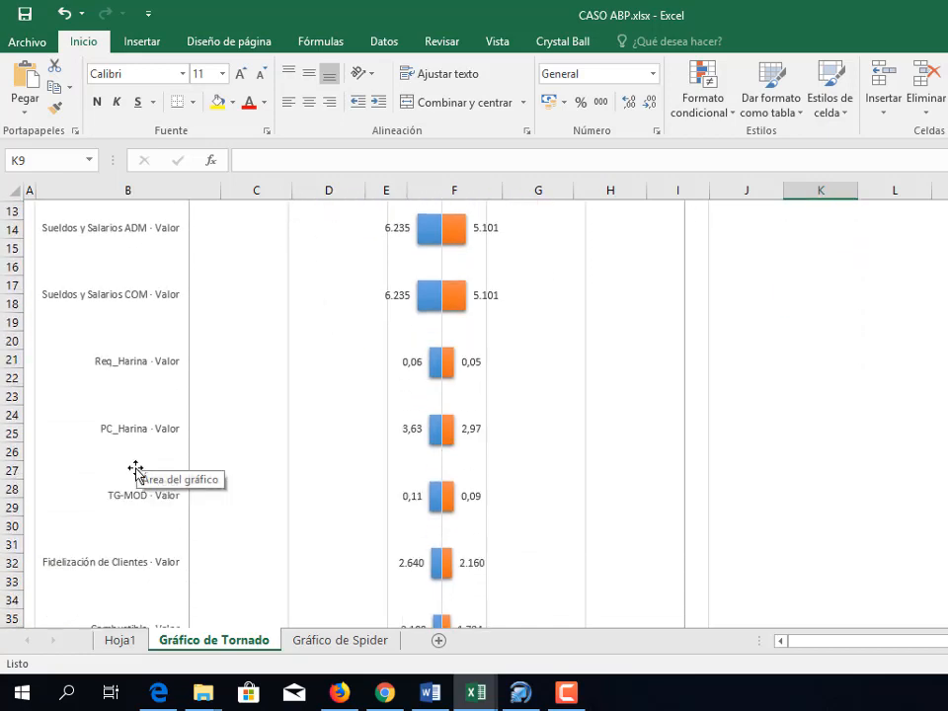
pyautogui.scroll(-1, 136, 471)
pyautogui.scroll(4, 135, 483)
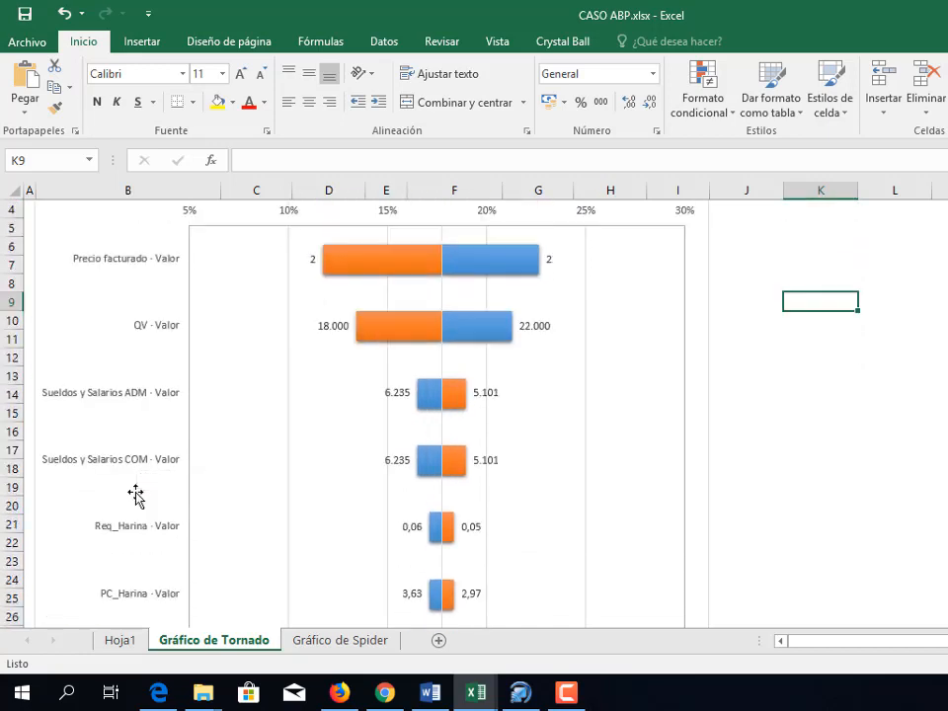
pyautogui.scroll(1, 136, 496)
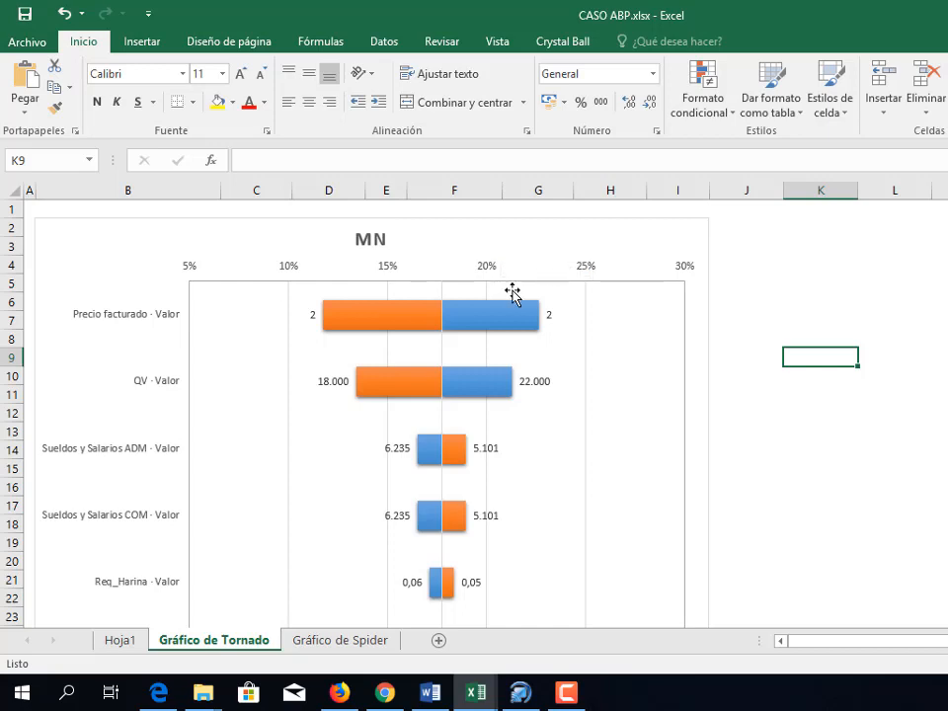
pyautogui.scroll(-1, 292, 404)
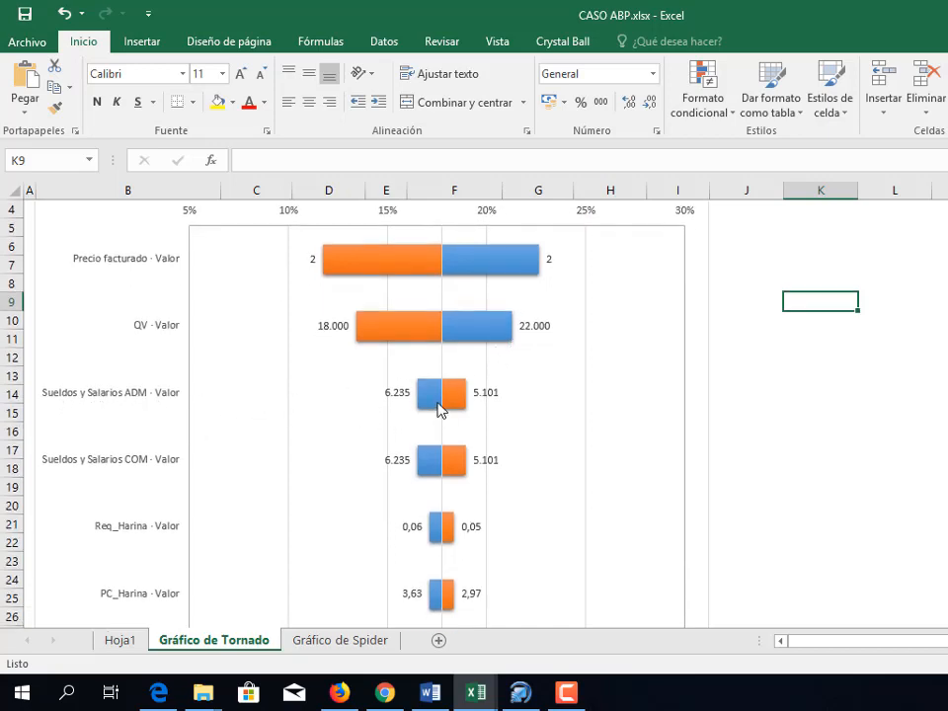
pyautogui.moveTo(439, 400)
pyautogui.moveTo(432, 536)
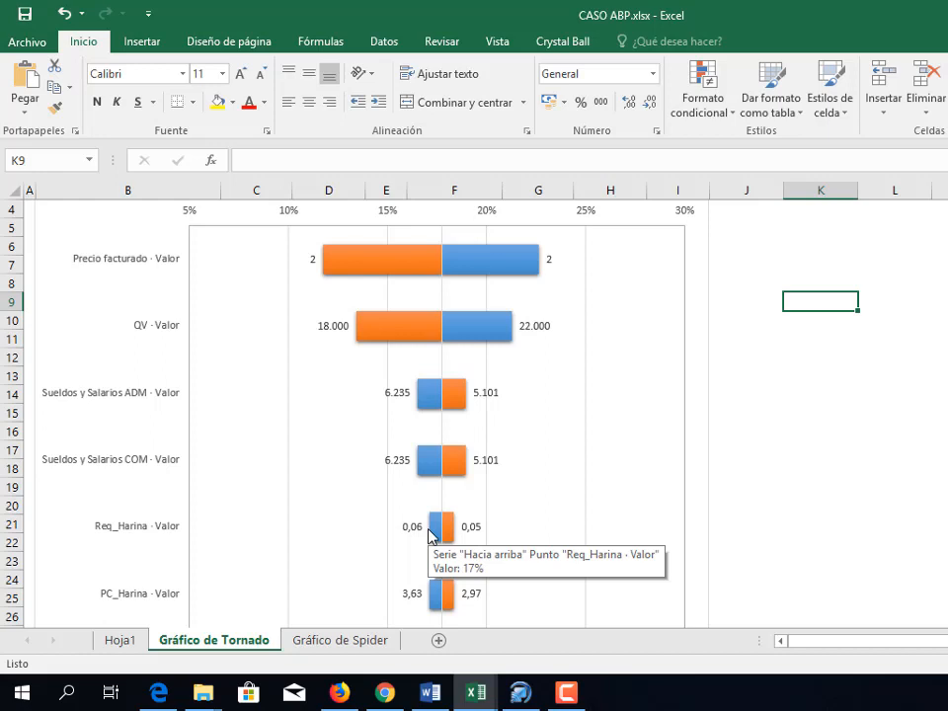
pyautogui.scroll(1, 430, 536)
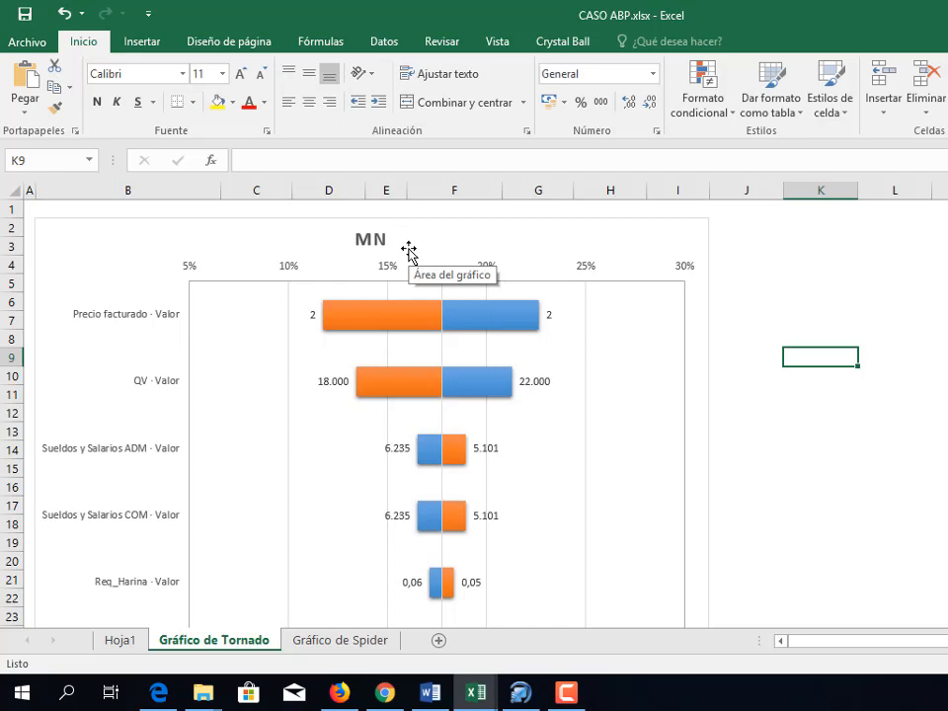
# Examine the tornado bars from Precio facturado down to Req_Sal, comparing the sales, salary, flour, yeast, improver and expense variables
pyautogui.moveTo(458, 401)
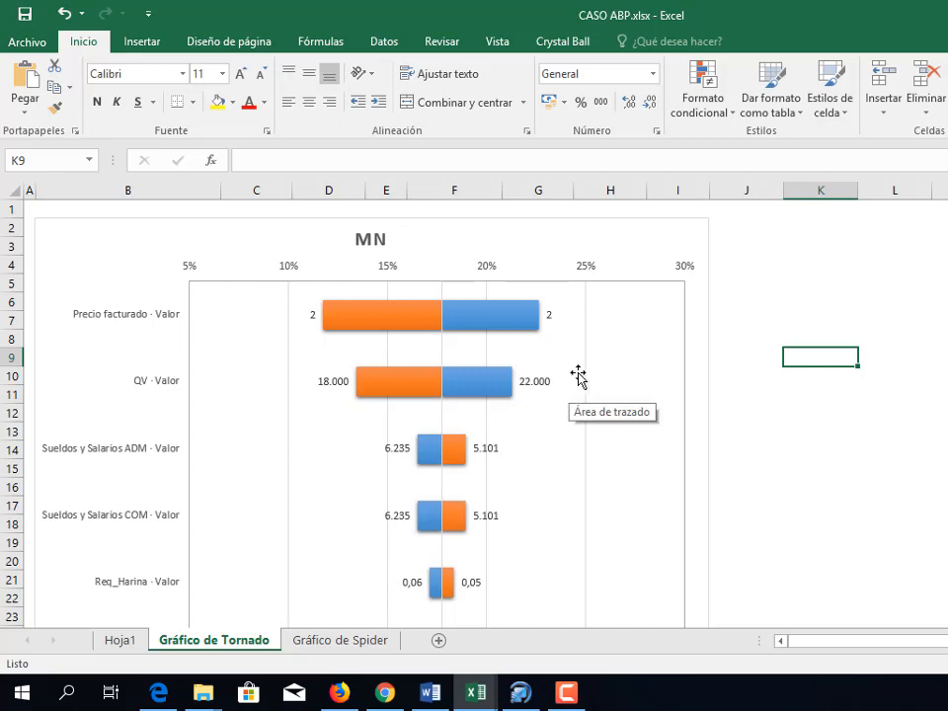
pyautogui.scroll(-1, 579, 375)
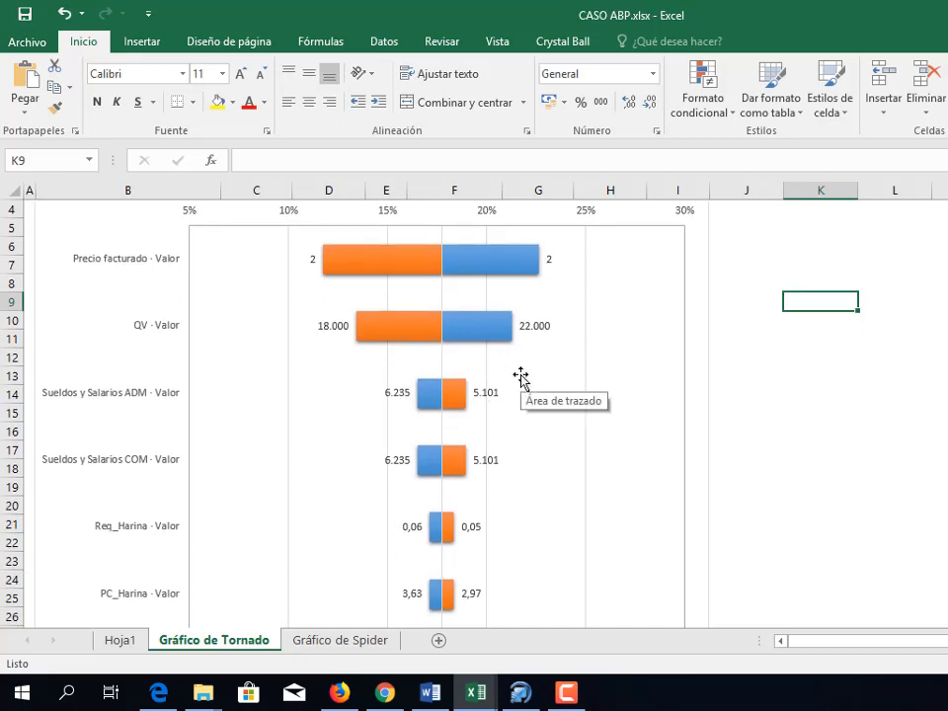
pyautogui.scroll(1, 520, 381)
pyautogui.scroll(-2, 521, 381)
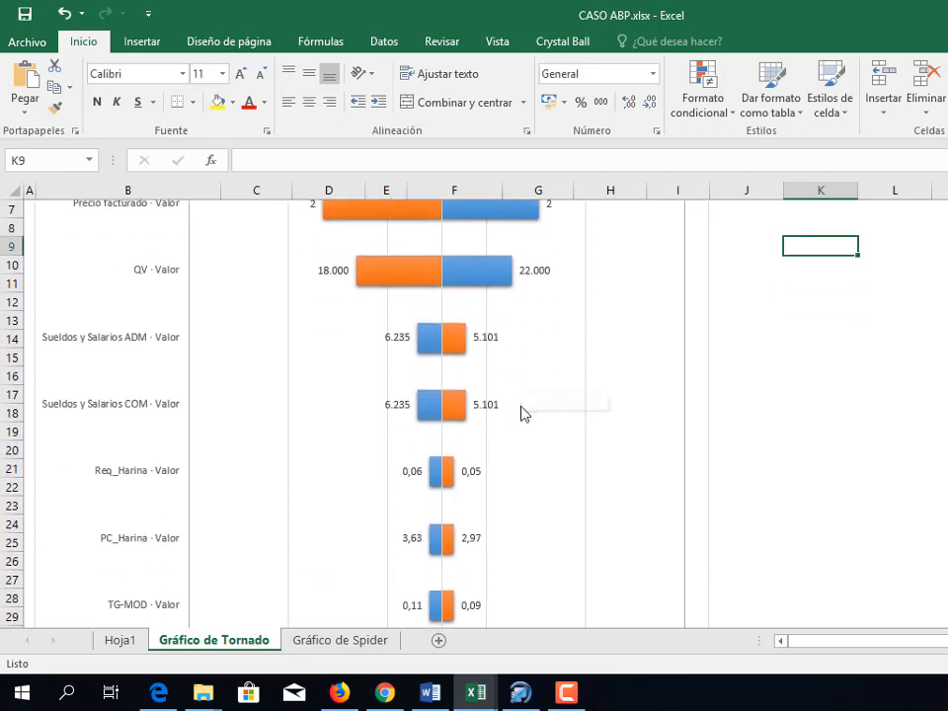
pyautogui.scroll(-1, 522, 413)
pyautogui.scroll(-3, 514, 419)
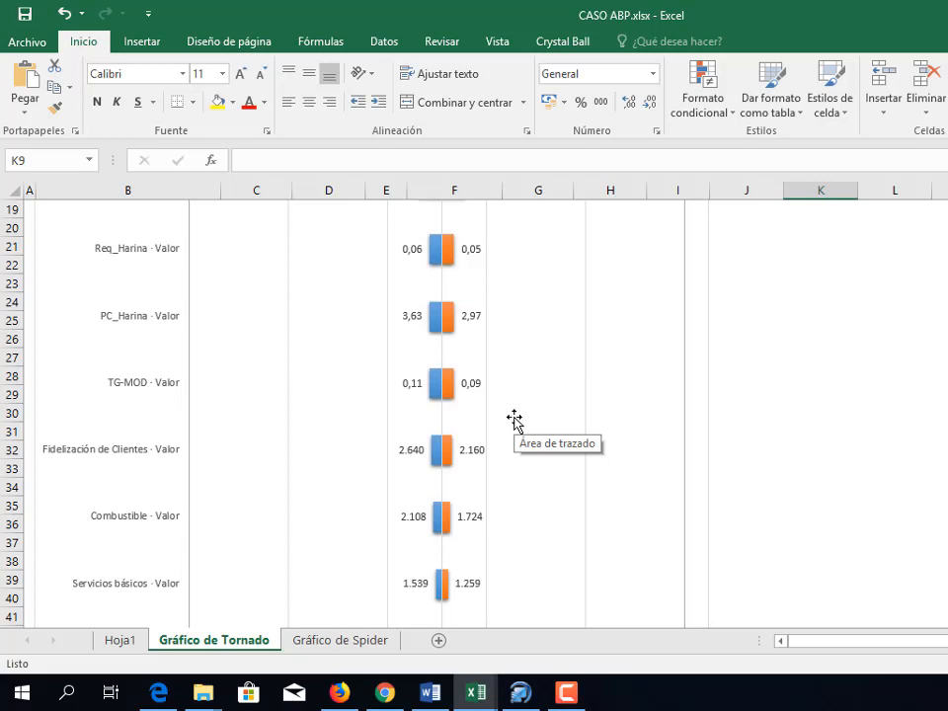
pyautogui.scroll(1, 450, 452)
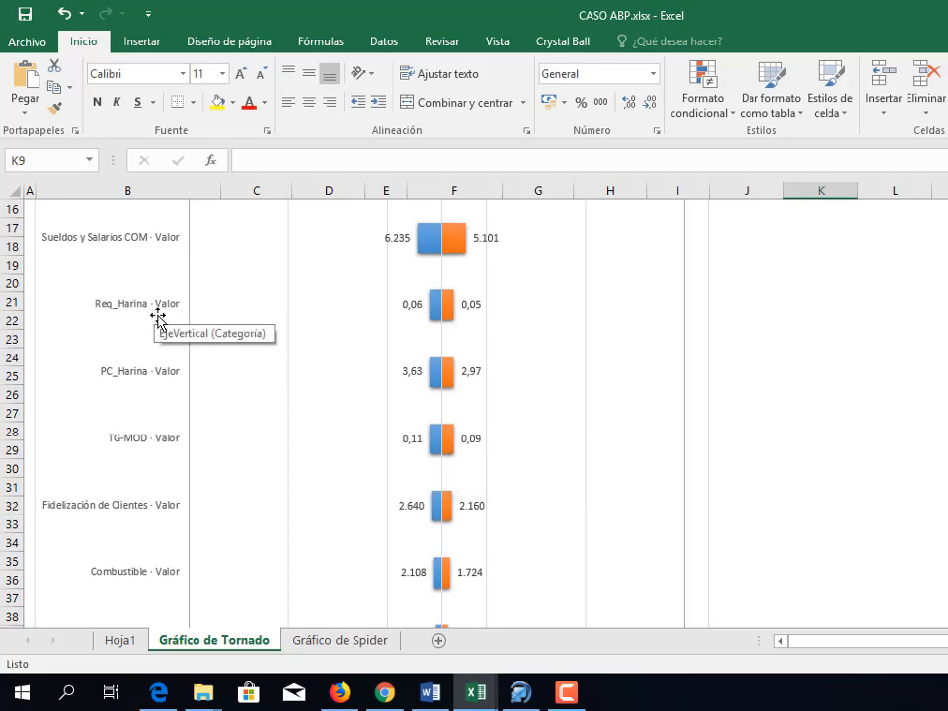
pyautogui.scroll(-4, 158, 316)
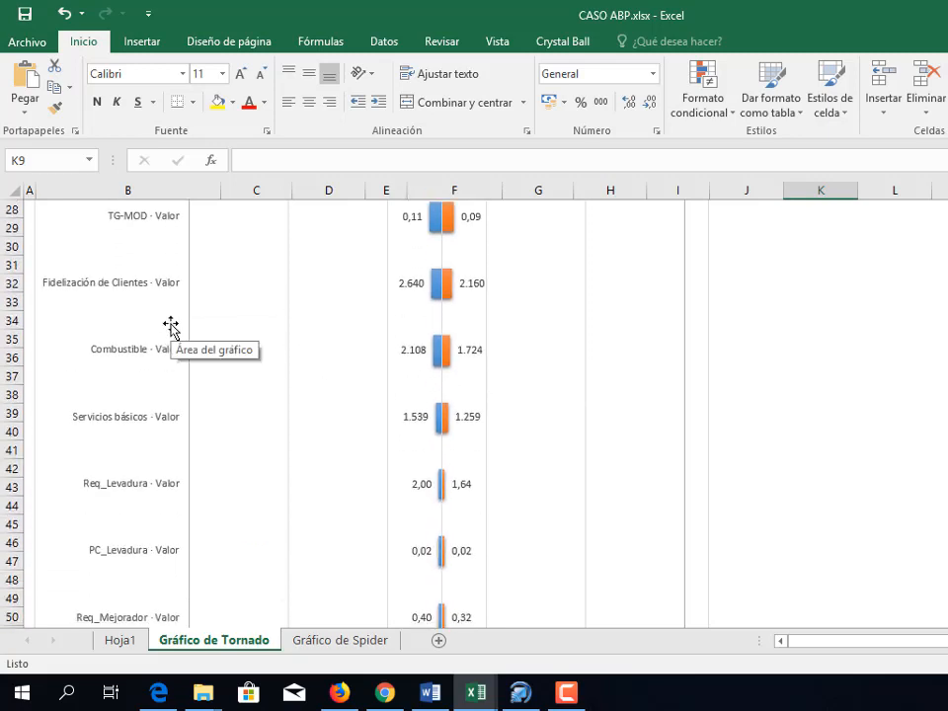
pyautogui.scroll(-1, 169, 324)
pyautogui.scroll(5, 201, 406)
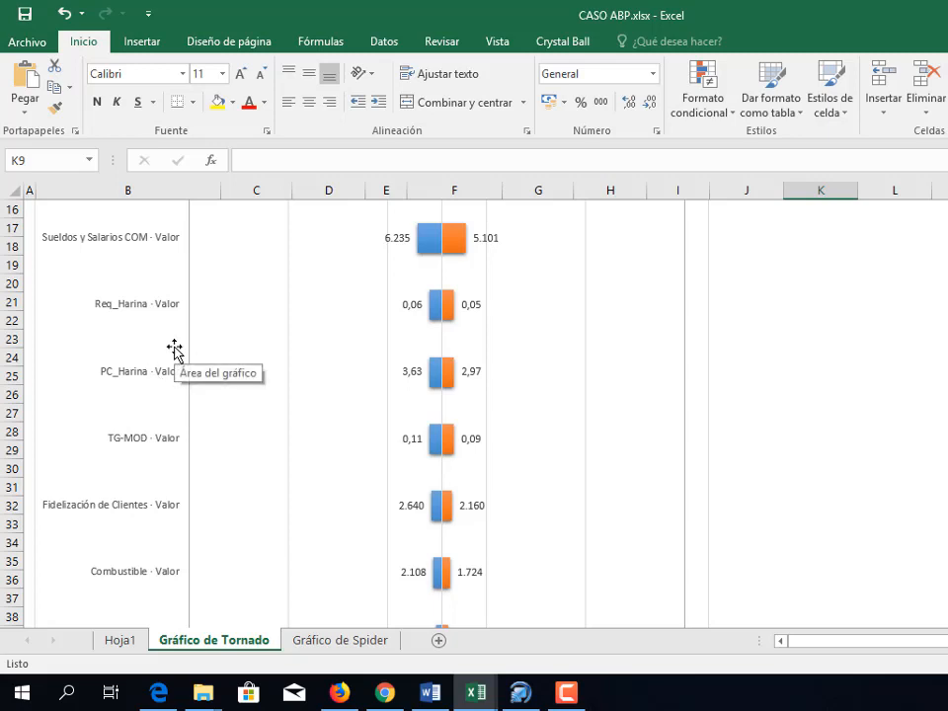
pyautogui.scroll(-4, 174, 348)
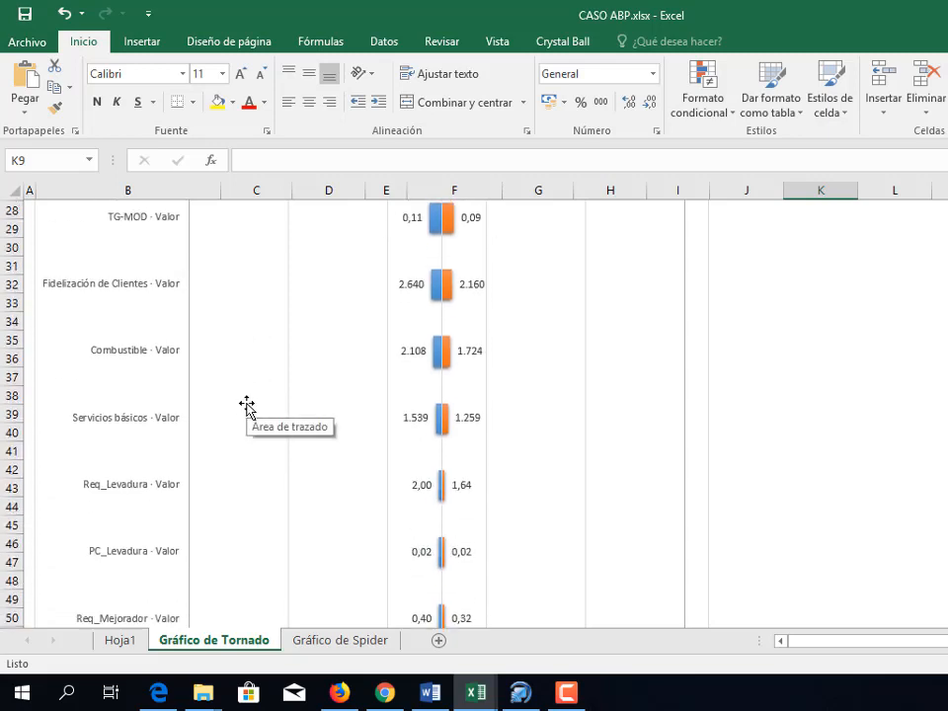
pyautogui.scroll(-2, 238, 485)
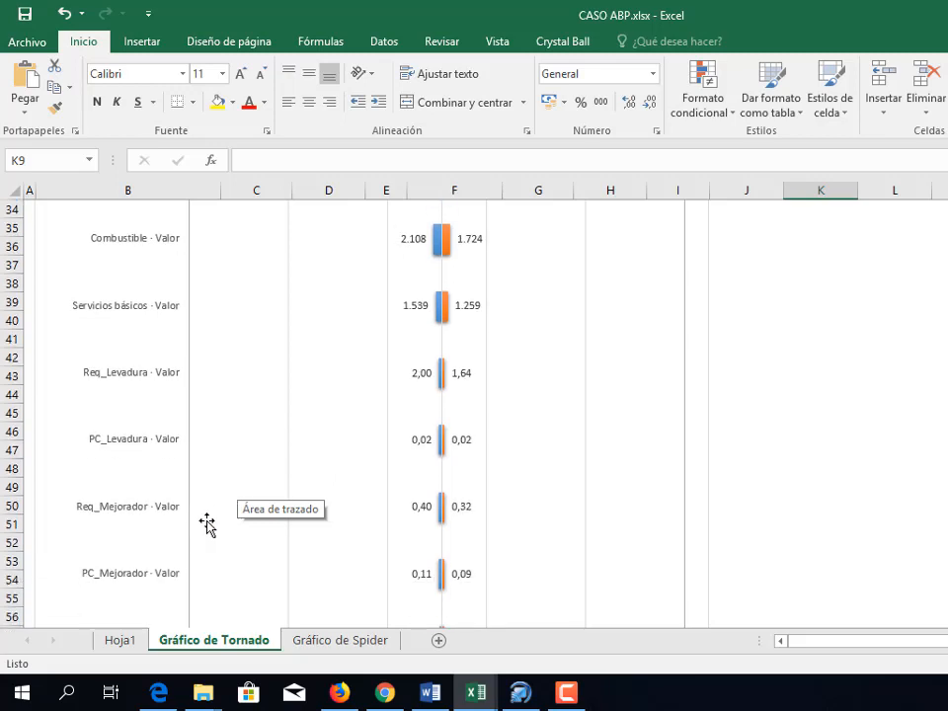
pyautogui.scroll(-1, 169, 532)
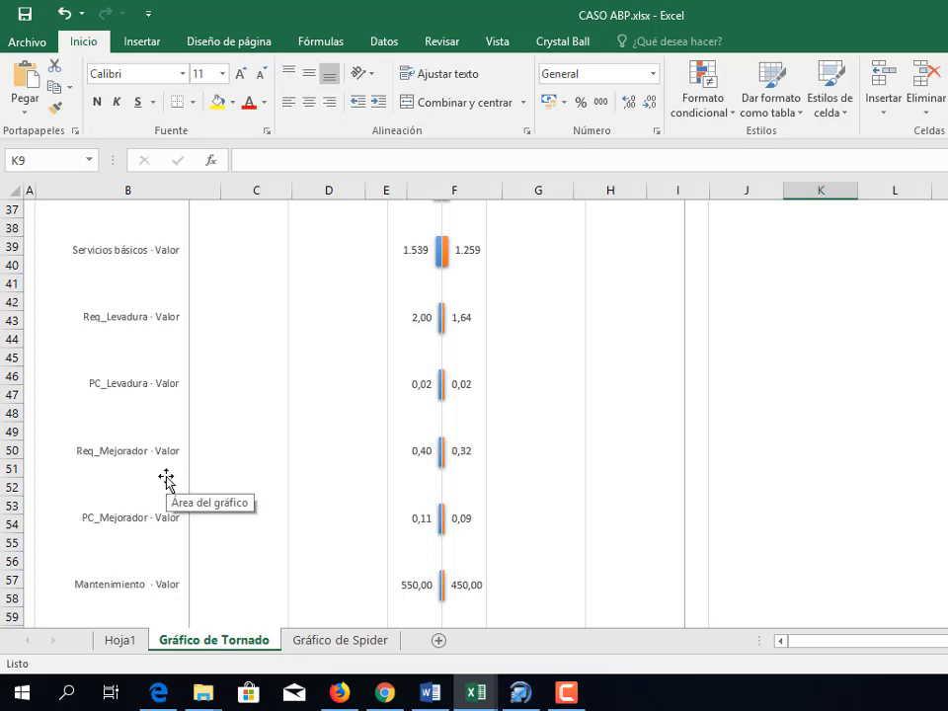
pyautogui.scroll(-4, 166, 478)
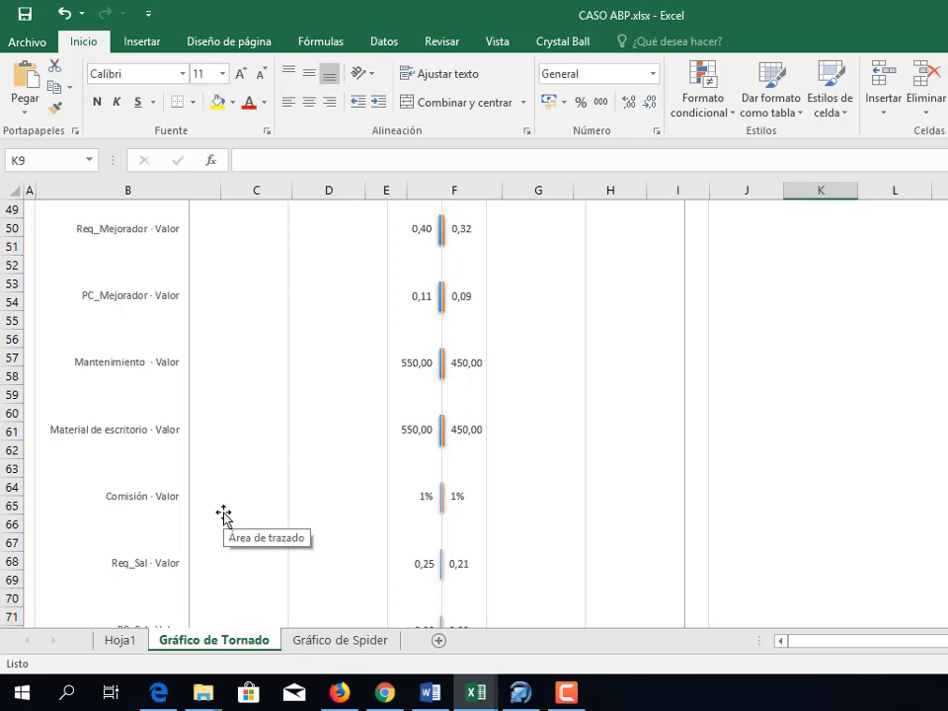
# Apply the first chart style, with plain lines and no markers, to the chart on the Gráfico de Spider sheet
pyautogui.click(353, 643)
pyautogui.click(411, 248)
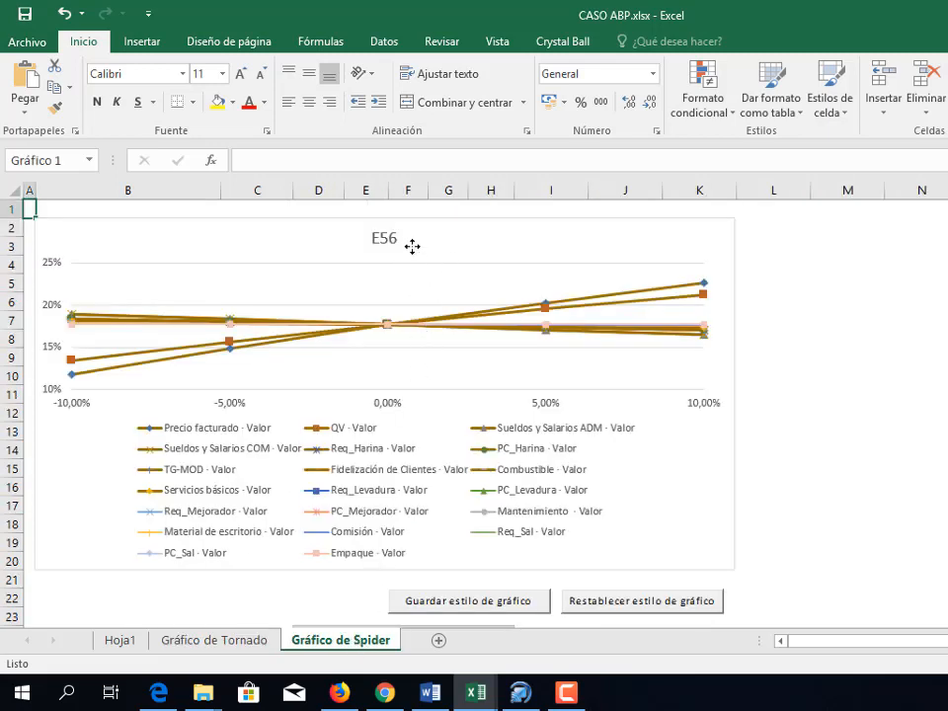
pyautogui.click(381, 236)
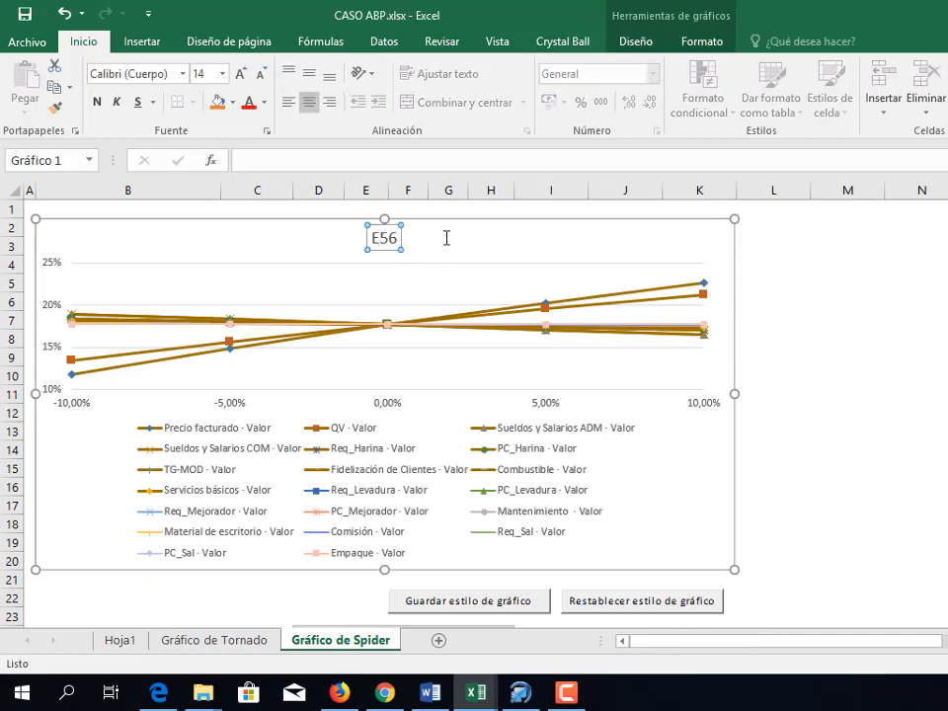
pyautogui.click(464, 238)
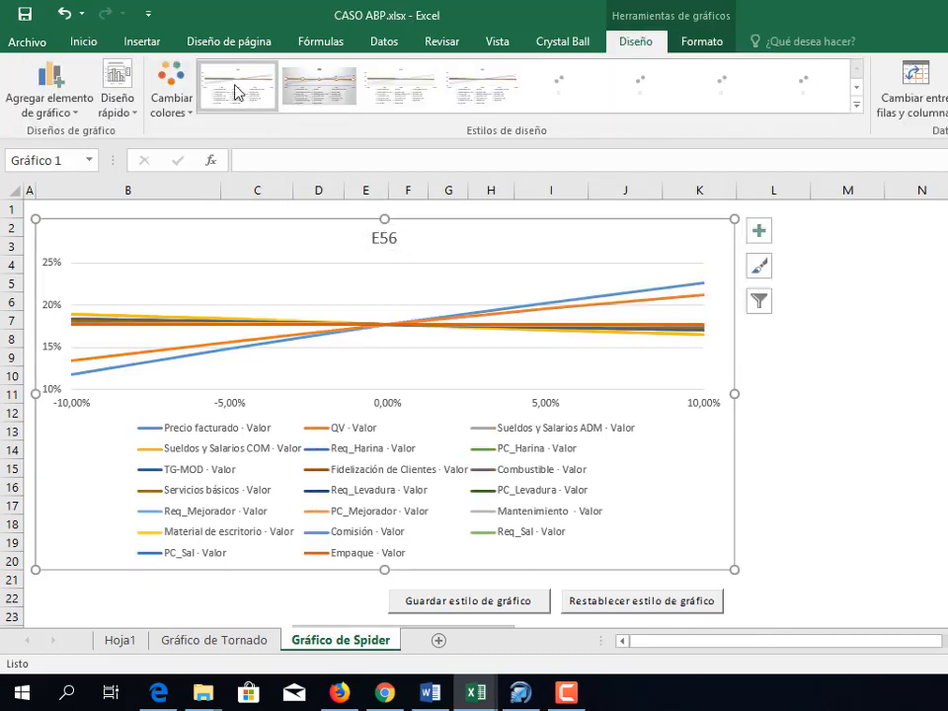
# Change the spider chart's title to MN
pyautogui.click(384, 237)
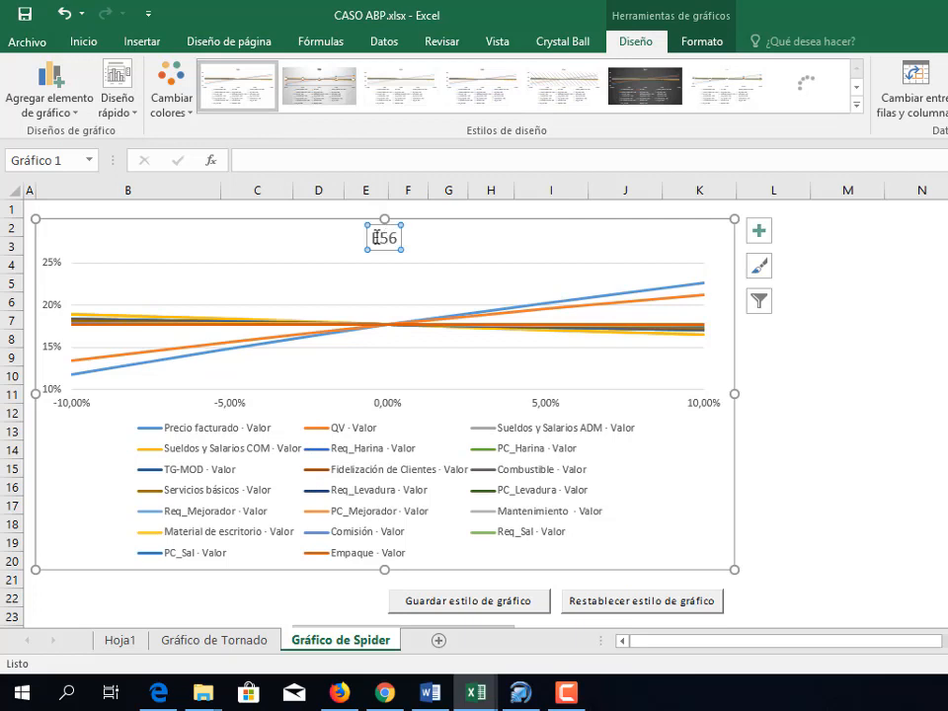
pyautogui.doubleClick(383, 238)
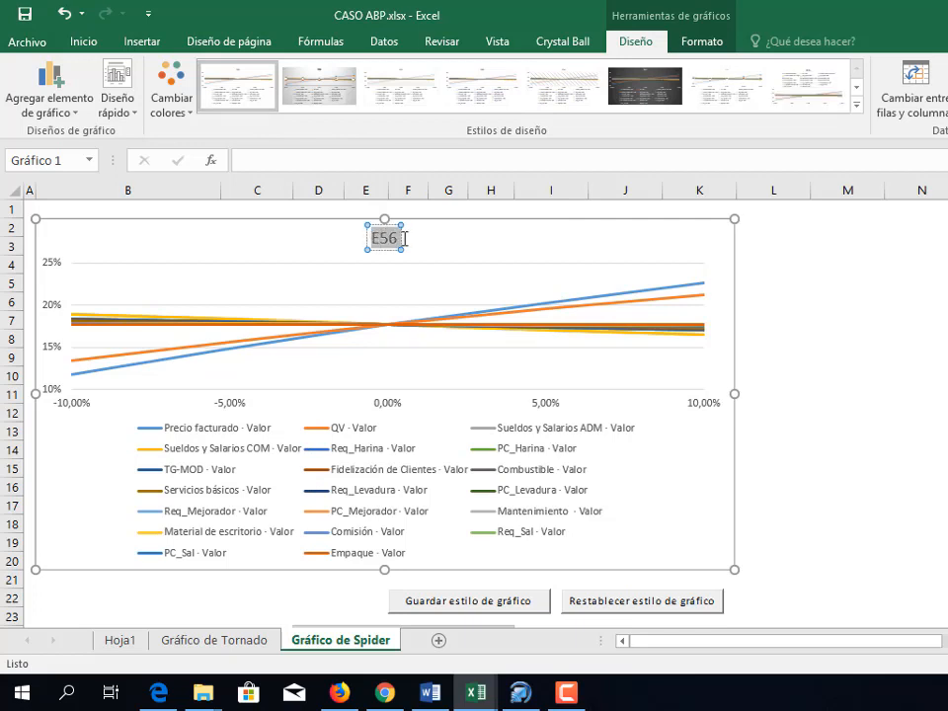
pyautogui.write('mn')
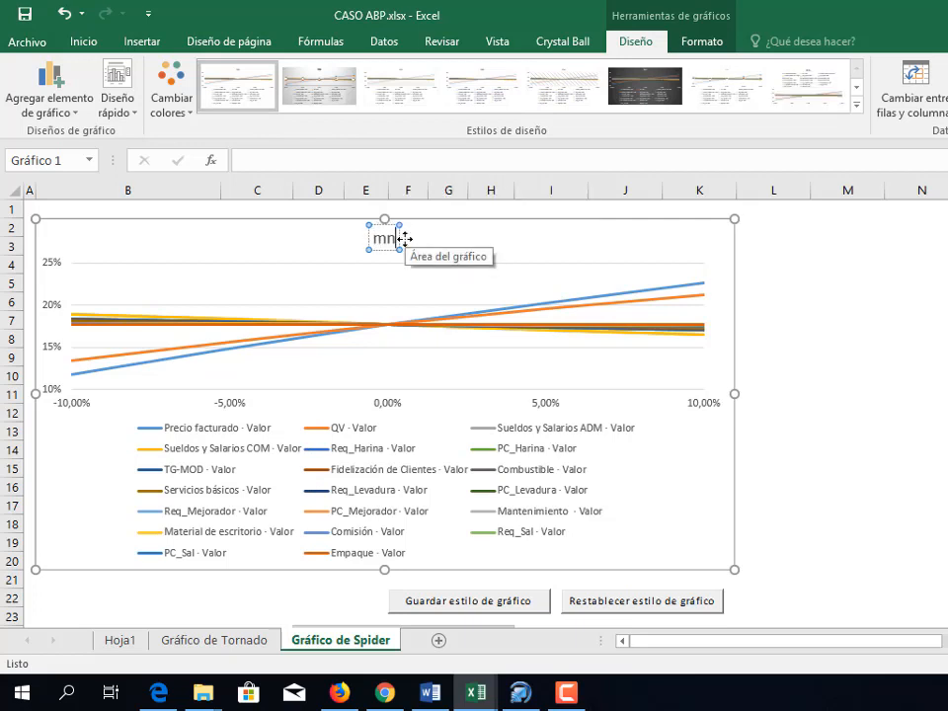
pyautogui.press('BackSpace')
pyautogui.press('BackSpace')
pyautogui.write('MN')
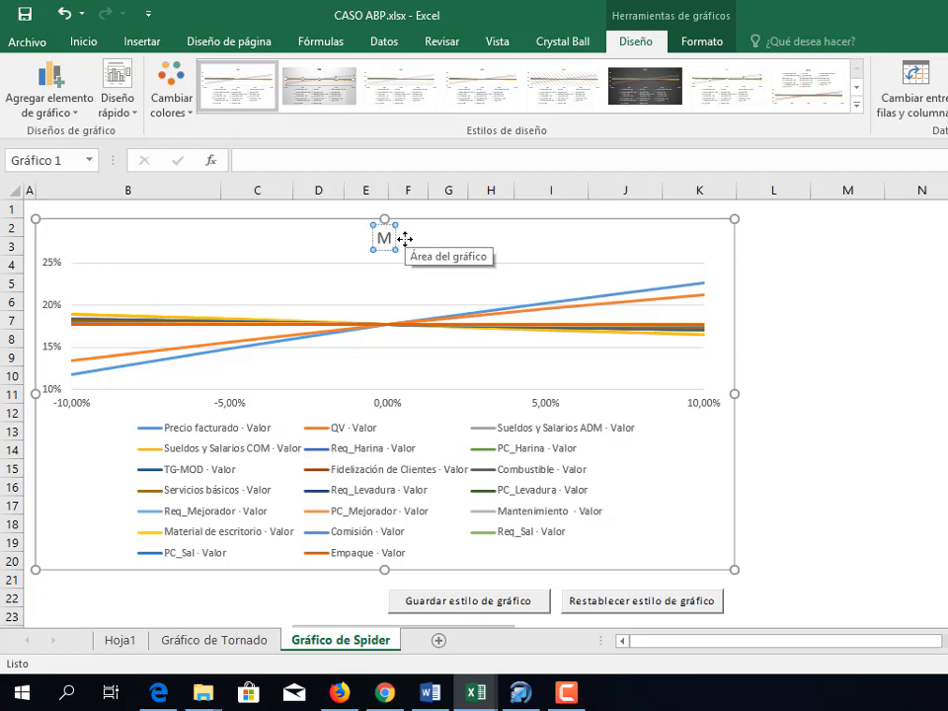
pyautogui.click(771, 301)
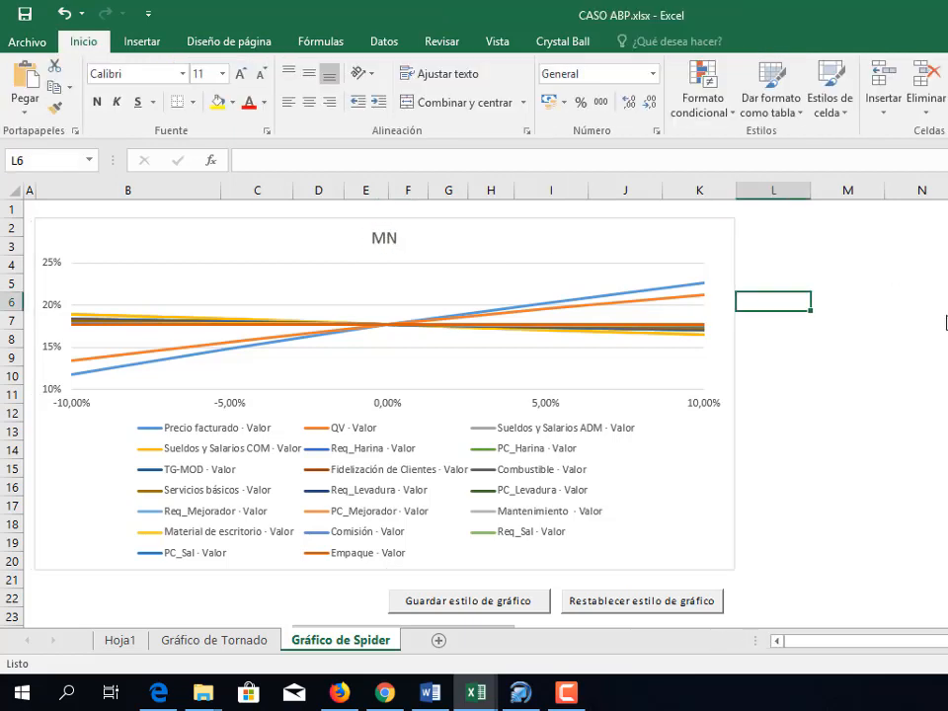
# Make the spider chart taller by extending its lower edge to about row 25
pyautogui.scroll(-1, 538, 353)
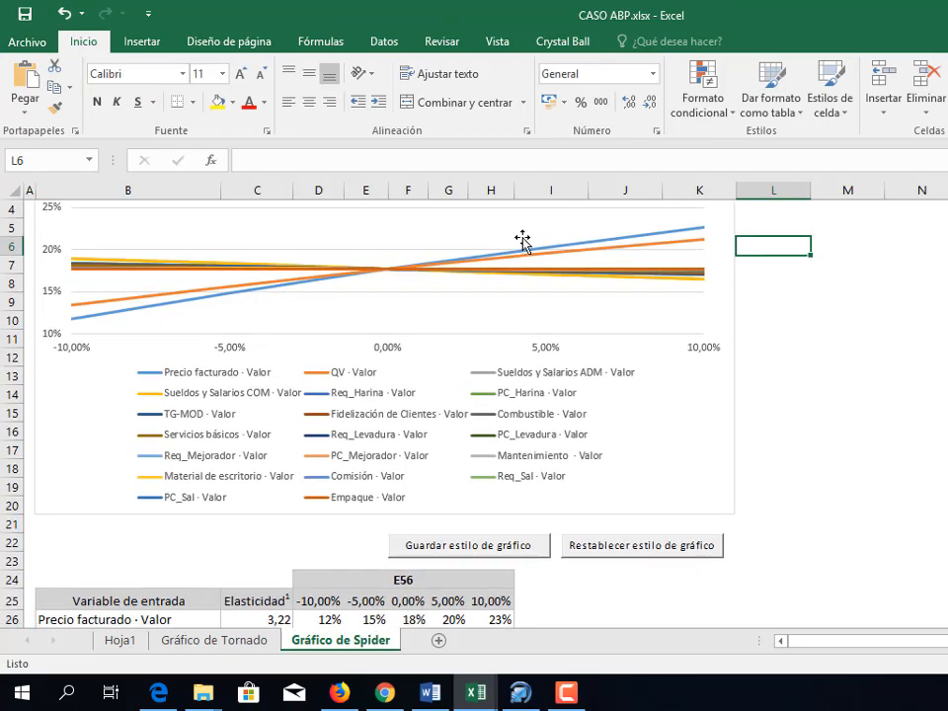
pyautogui.scroll(1, 526, 240)
pyautogui.click(531, 220)
pyautogui.scroll(-2, 481, 363)
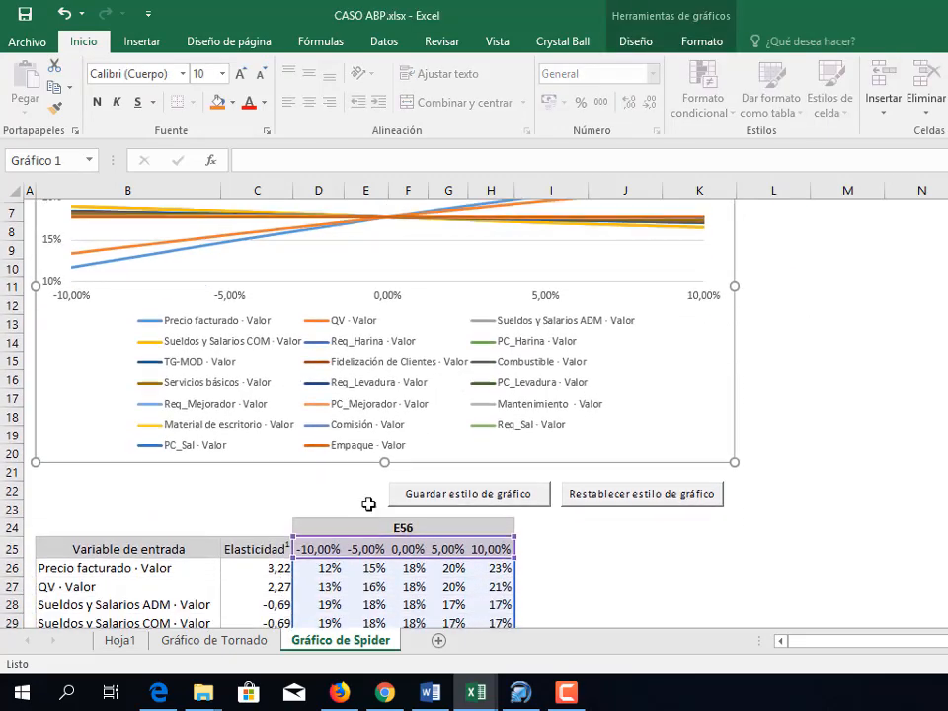
pyautogui.moveTo(384, 458); pyautogui.dragTo(386, 554)
pyautogui.scroll(1, 451, 446)
pyautogui.scroll(2, 451, 446)
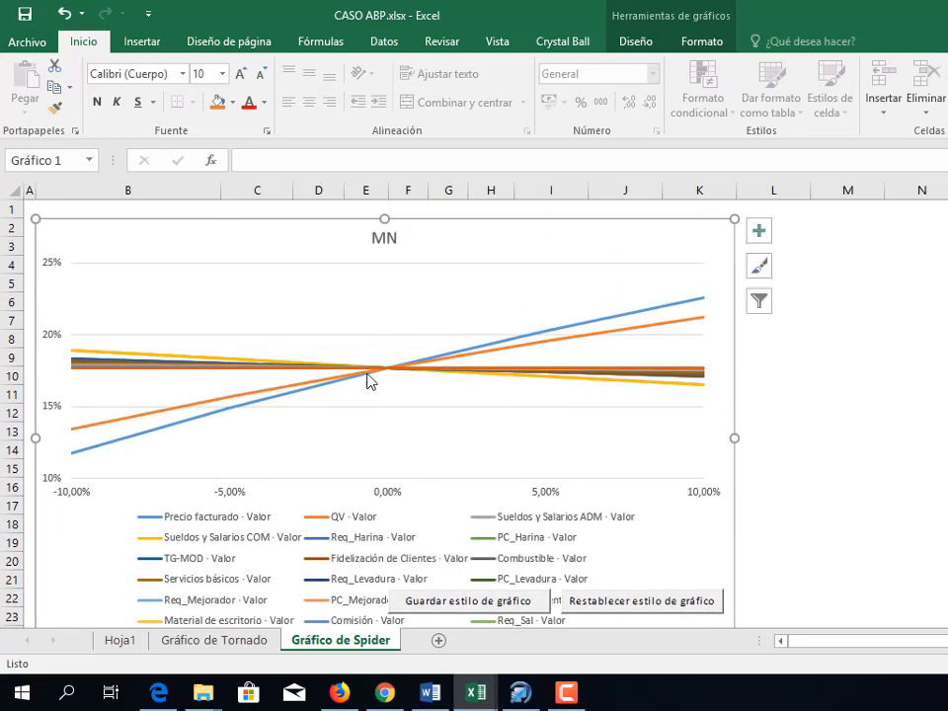
# Compare the slopes of the spider chart's lines, inspecting the QV, Precio facturado and Sueldos y Salarios COM series
pyautogui.moveTo(369, 378)
pyautogui.moveTo(307, 395)
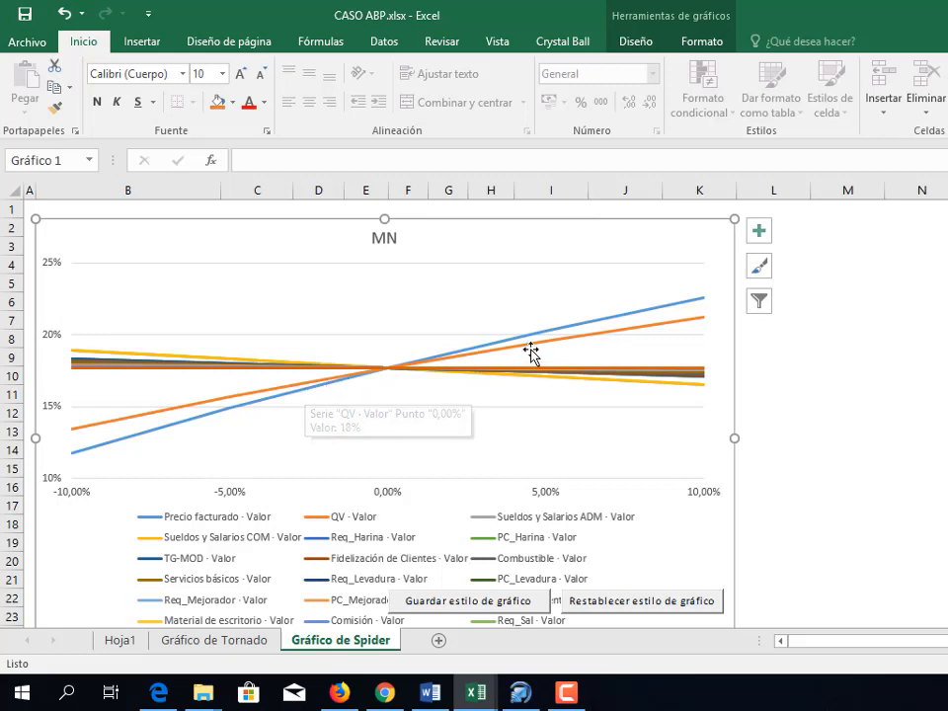
pyautogui.moveTo(532, 353)
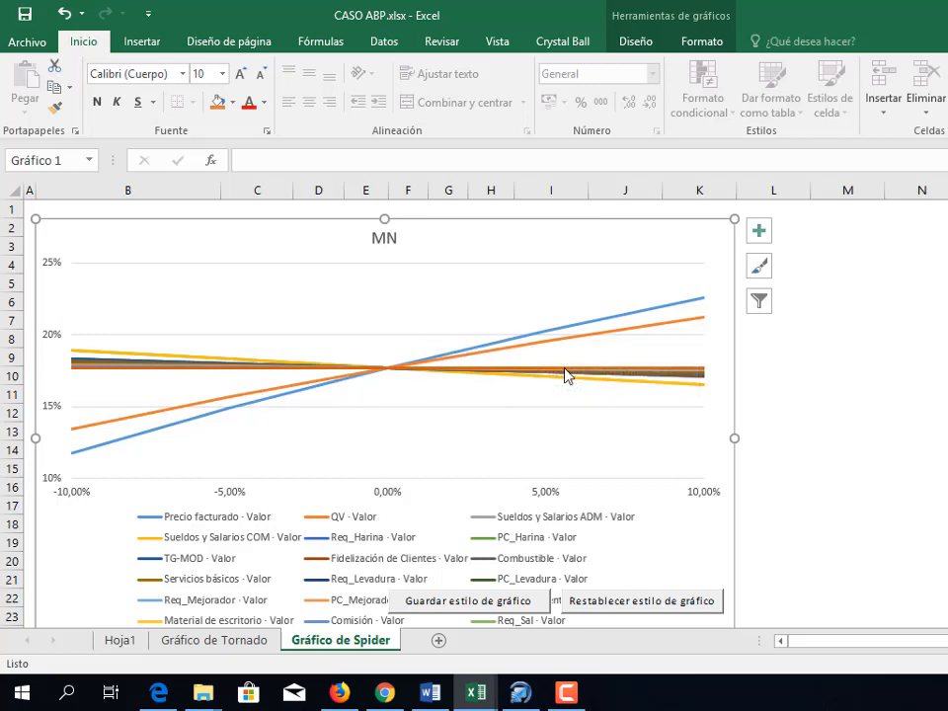
pyautogui.click(530, 340)
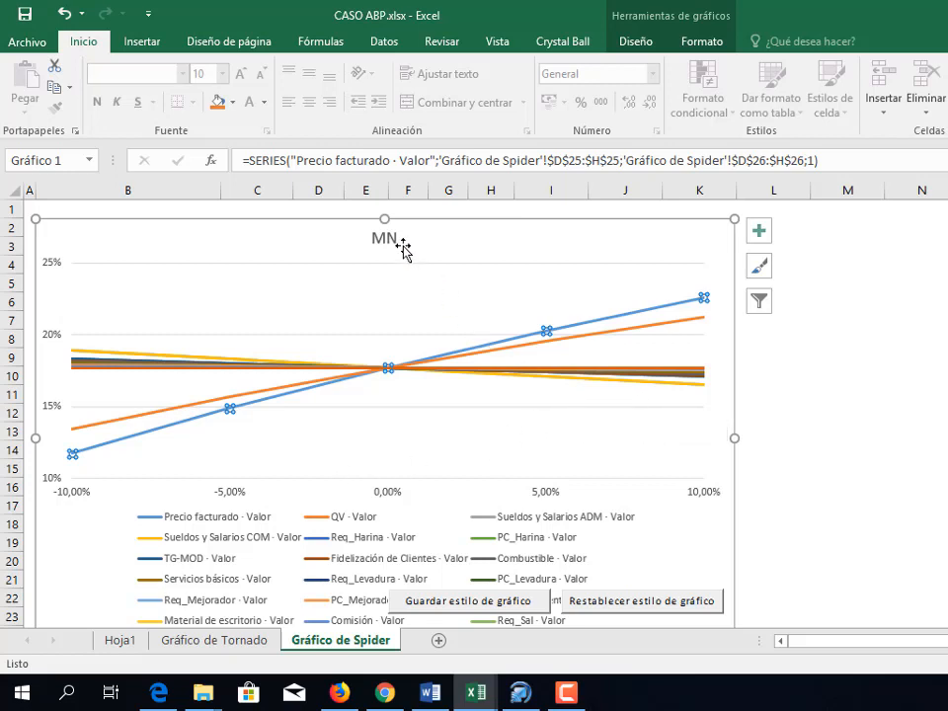
pyautogui.click(578, 380)
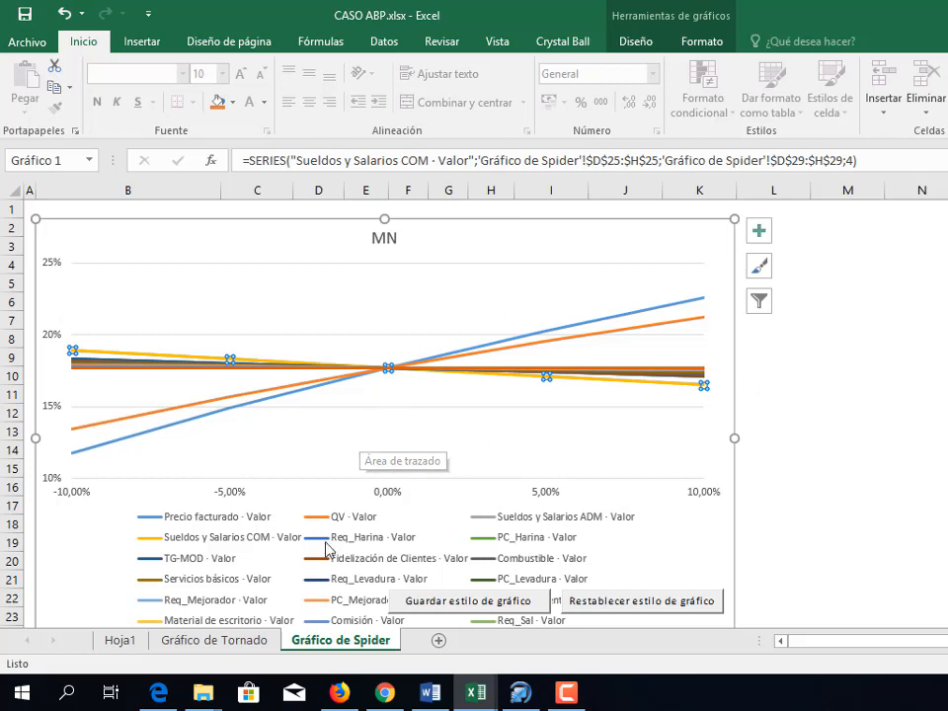
# Review the bars on the Gráfico de Tornado sheet again, from Precio facturado down to Combustible
pyautogui.click(237, 637)
pyautogui.scroll(9, 494, 464)
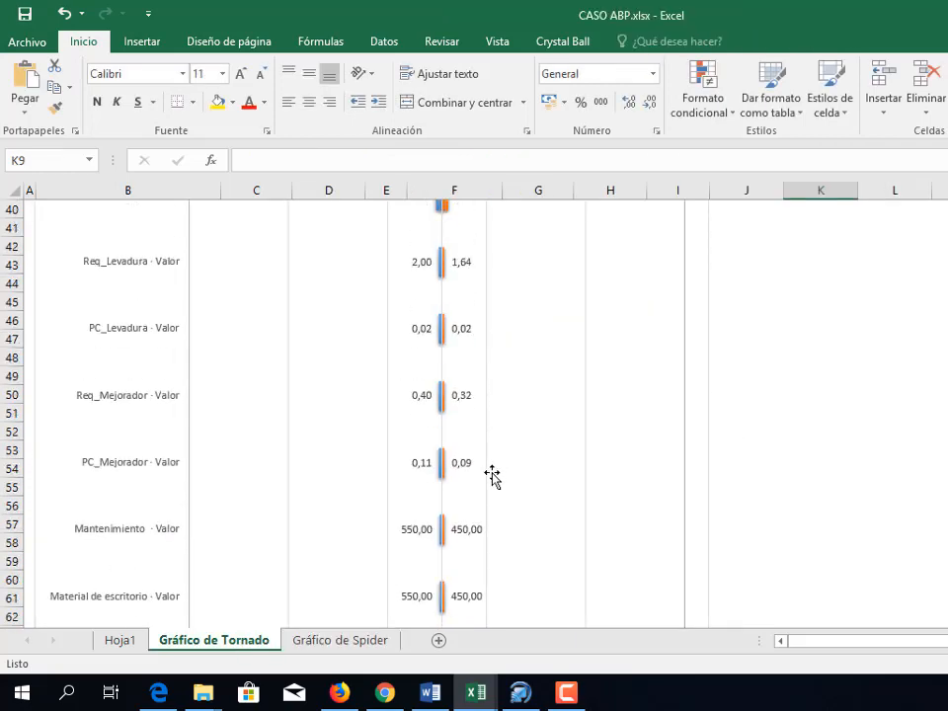
pyautogui.scroll(7, 495, 495)
pyautogui.scroll(-3, 492, 491)
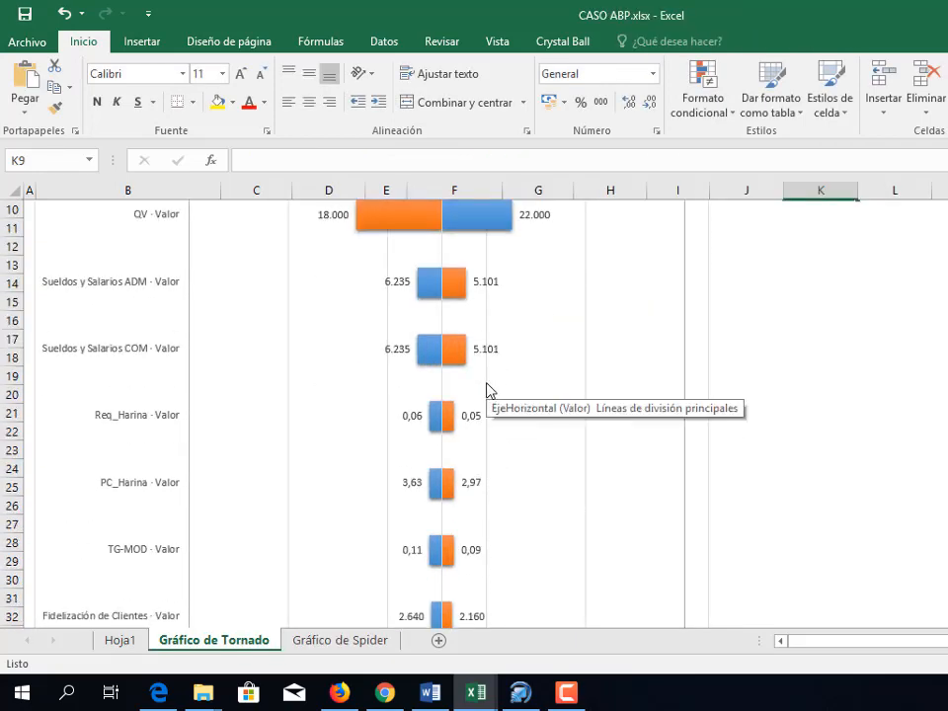
pyautogui.scroll(-2, 494, 408)
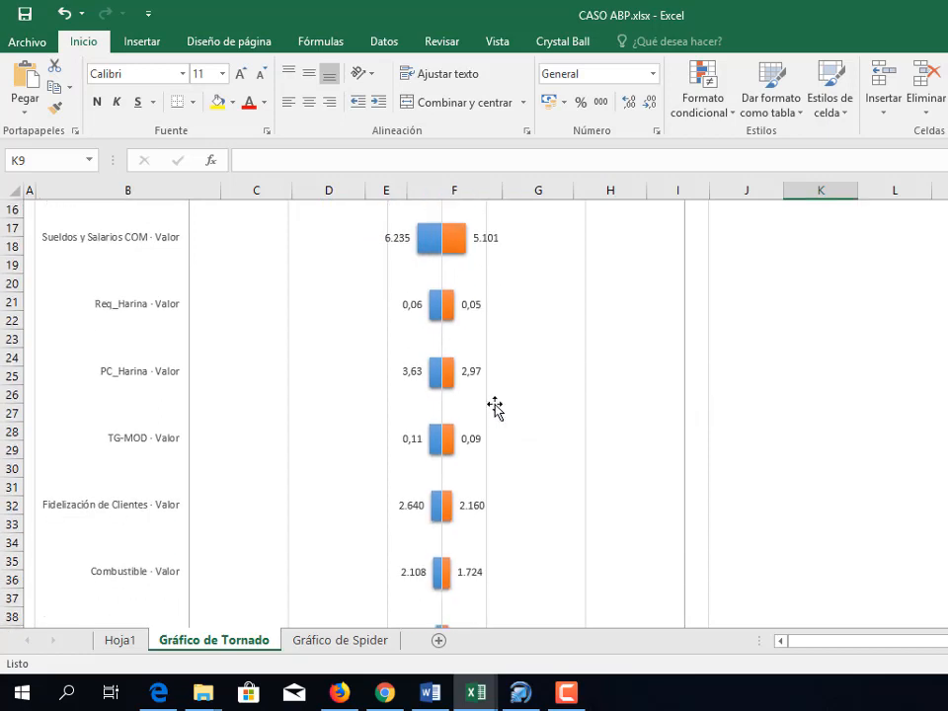
pyautogui.scroll(5, 494, 408)
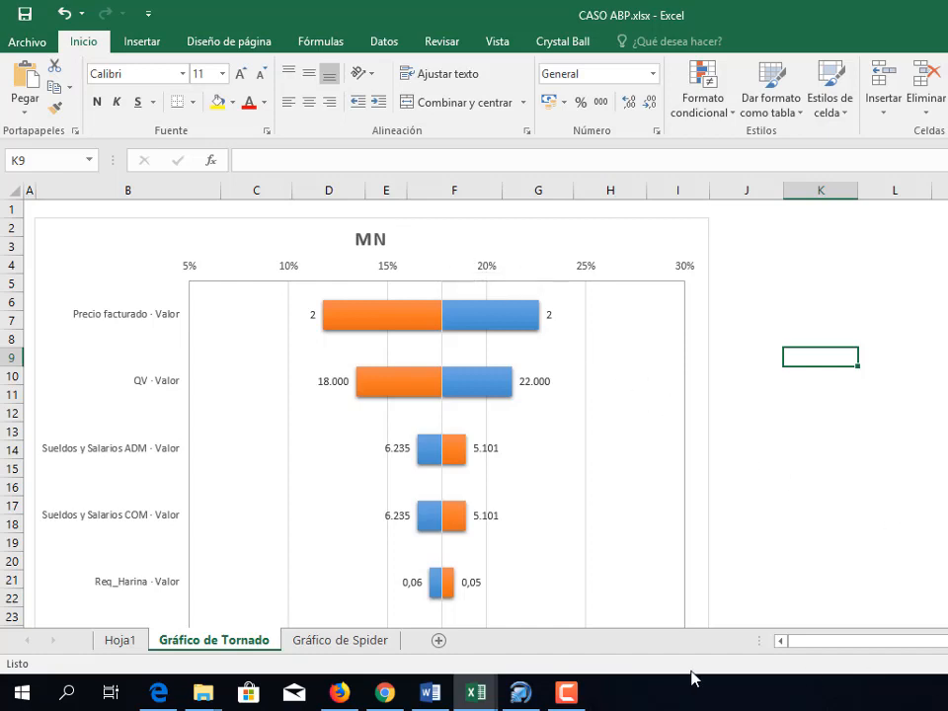
pyautogui.click(564, 697)
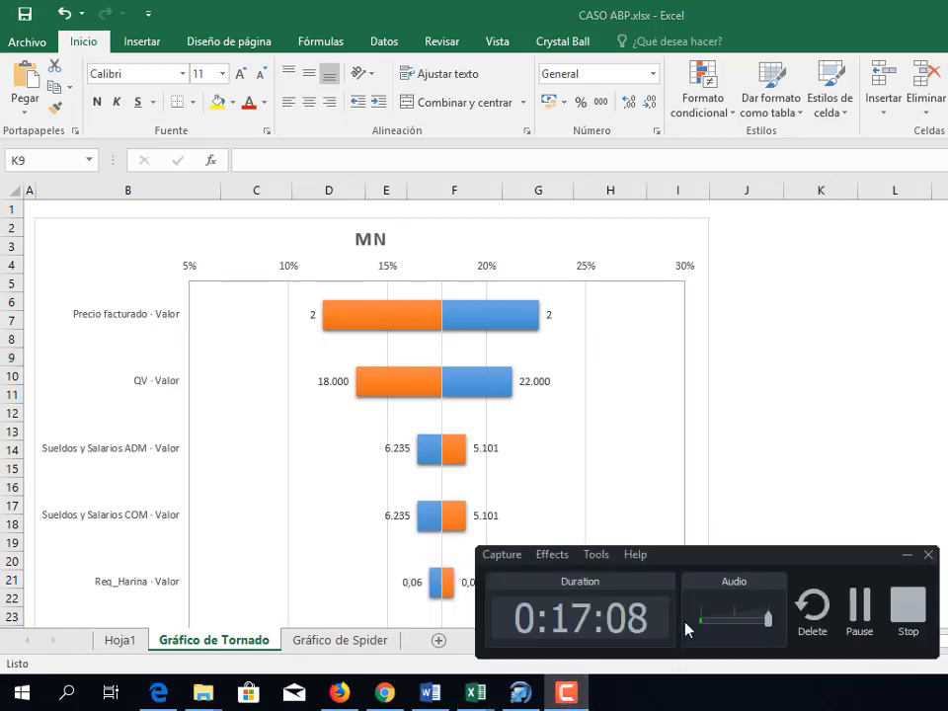